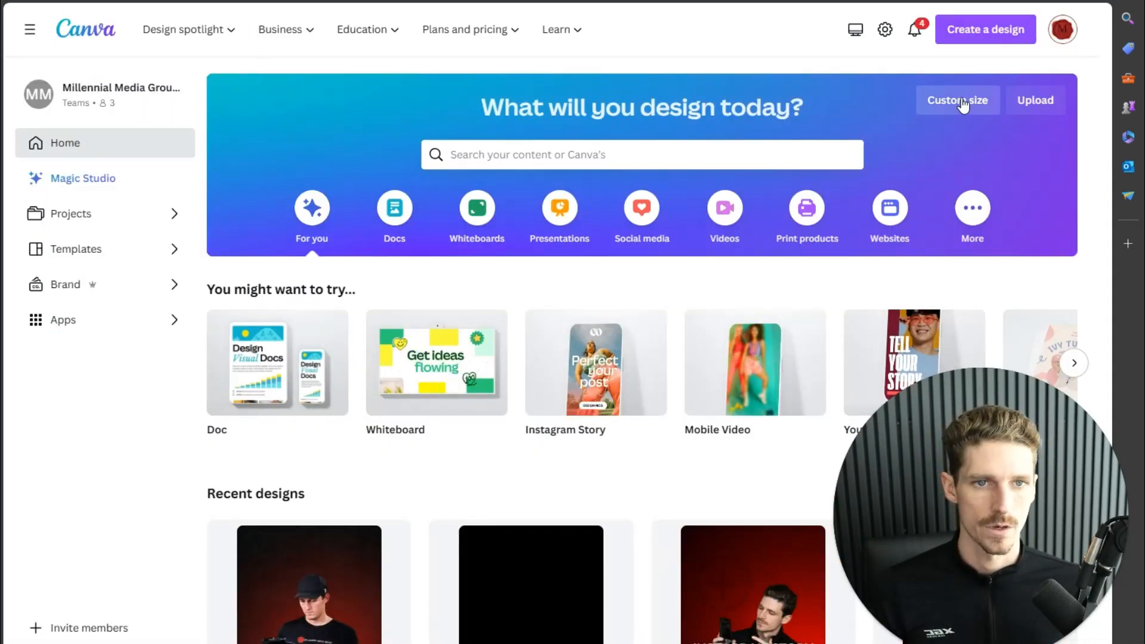
Step: Create a new blank design with a custom size of 3240 × 1080 px
left_click(960, 101)
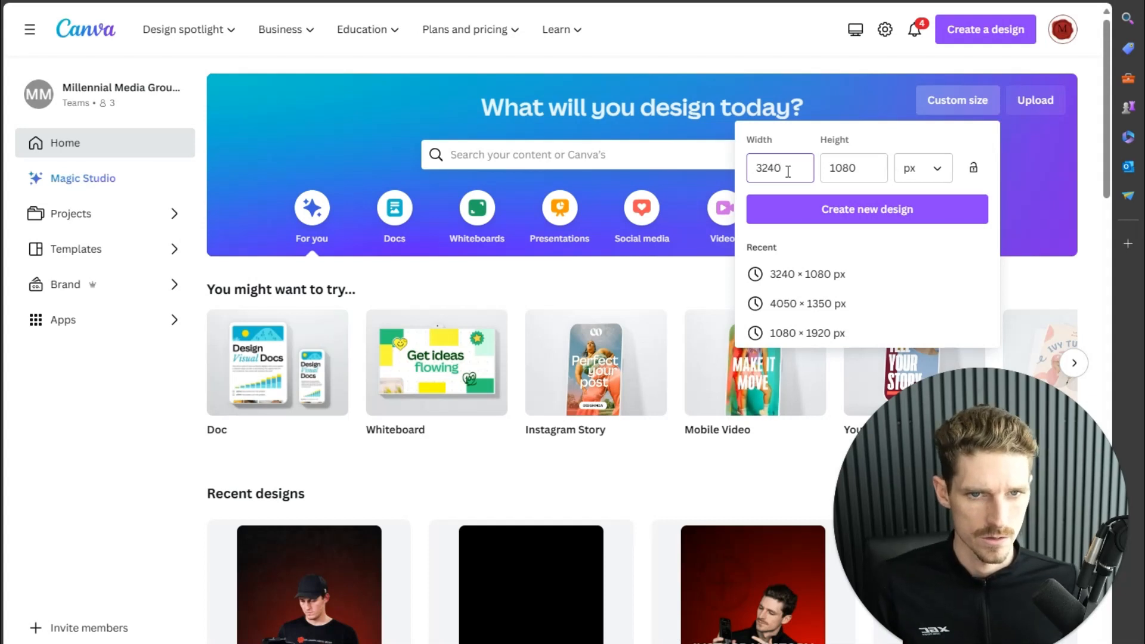
left_click(831, 214)
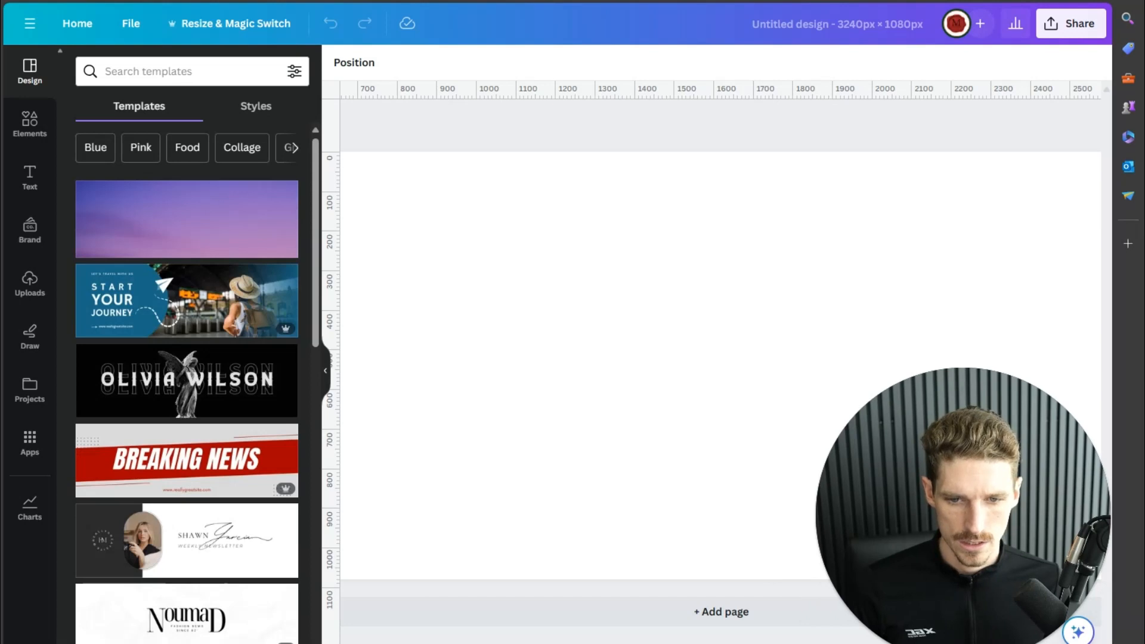
Step: Place two vertical guides at about 1080 px and 2160 px to divide the canvas into three equal squares
left_click_drag(644, 643, 474, 643)
left_click_drag(326, 285, 810, 267)
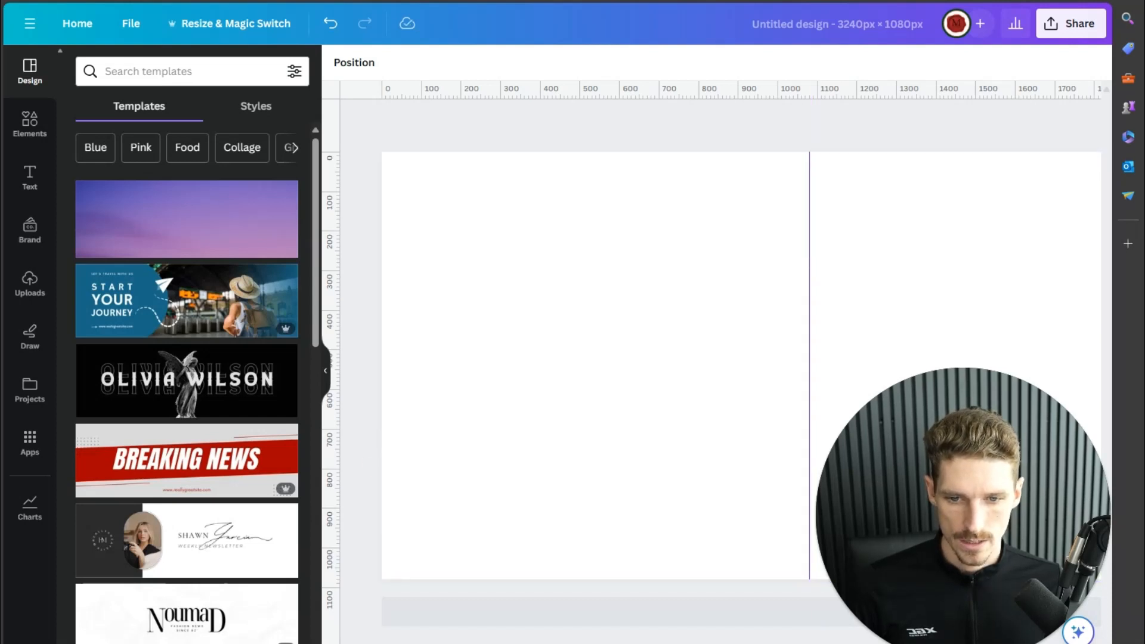
scroll(720, 365, "right", 8)
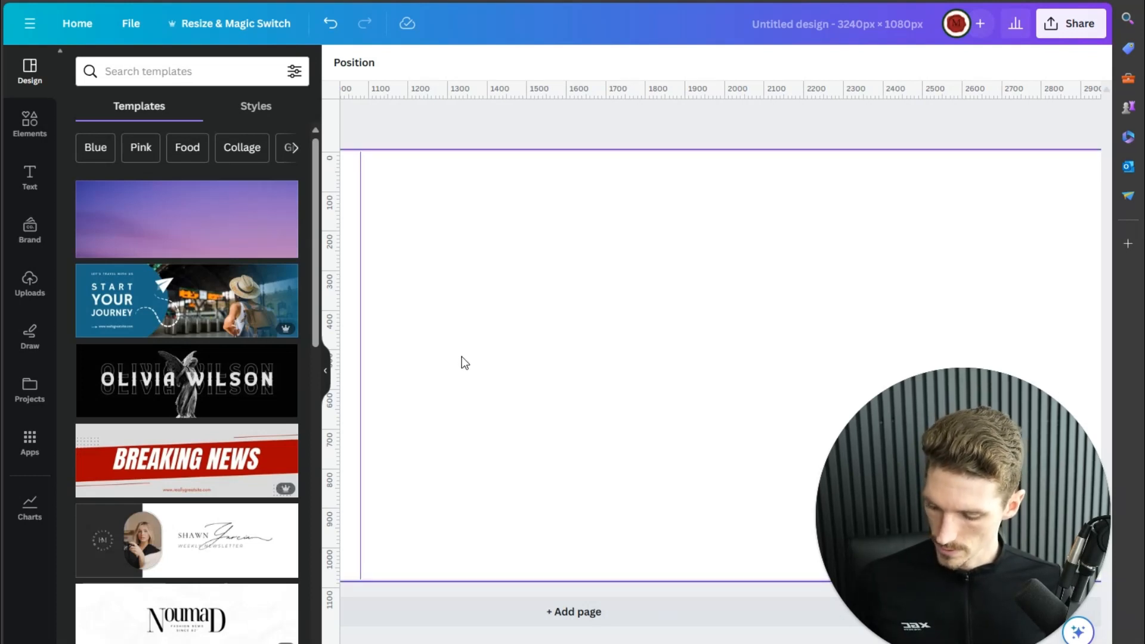
left_click_drag(337, 319, 791, 316)
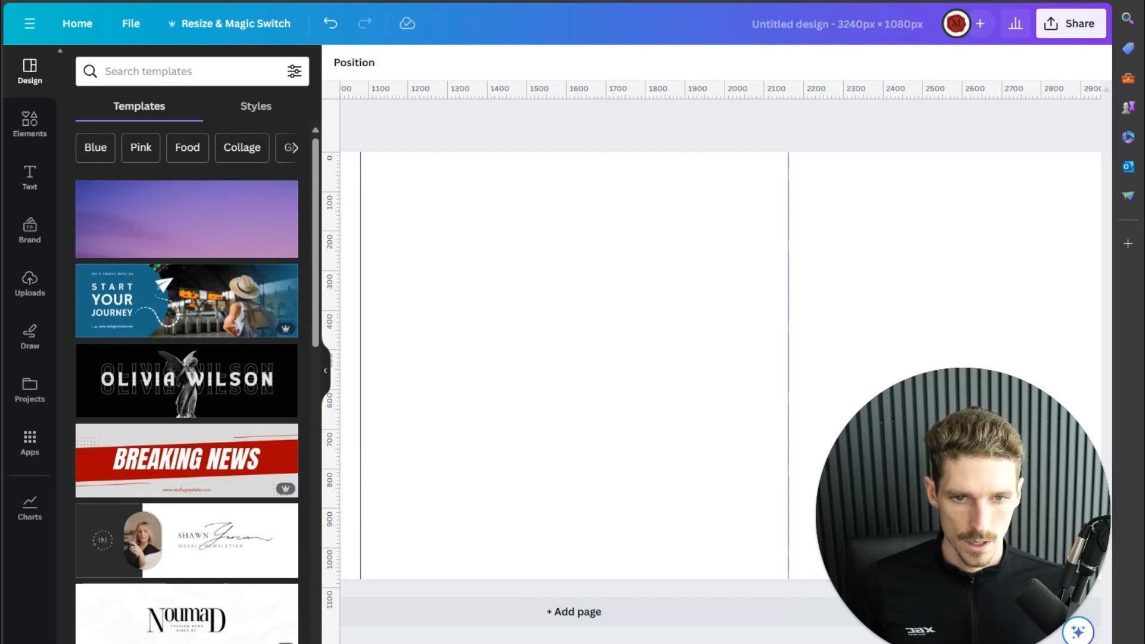
scroll(584, 374, "down", 5)
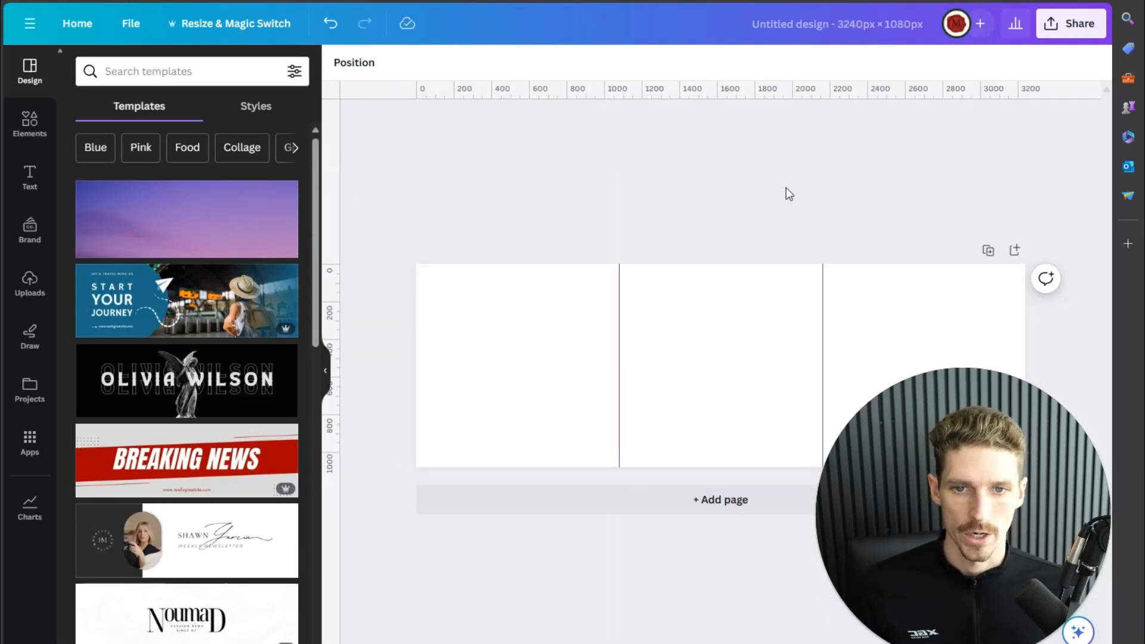
Step: Fill the whole canvas with the purple sky template as the background
left_click_drag(161, 222, 520, 316)
left_click(620, 356)
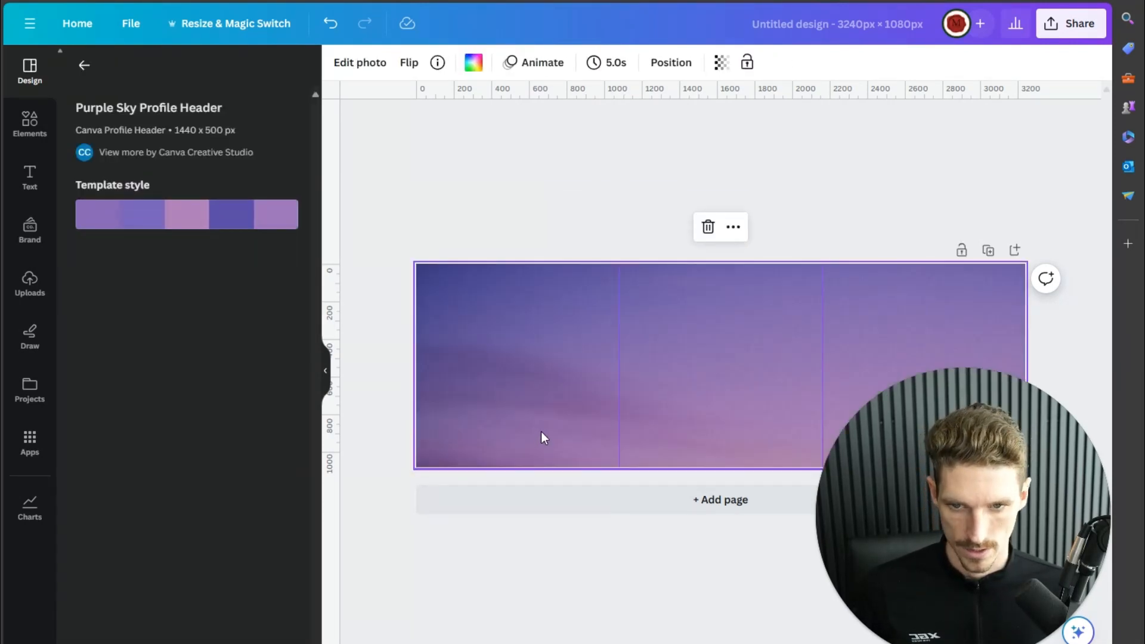
left_click(877, 192)
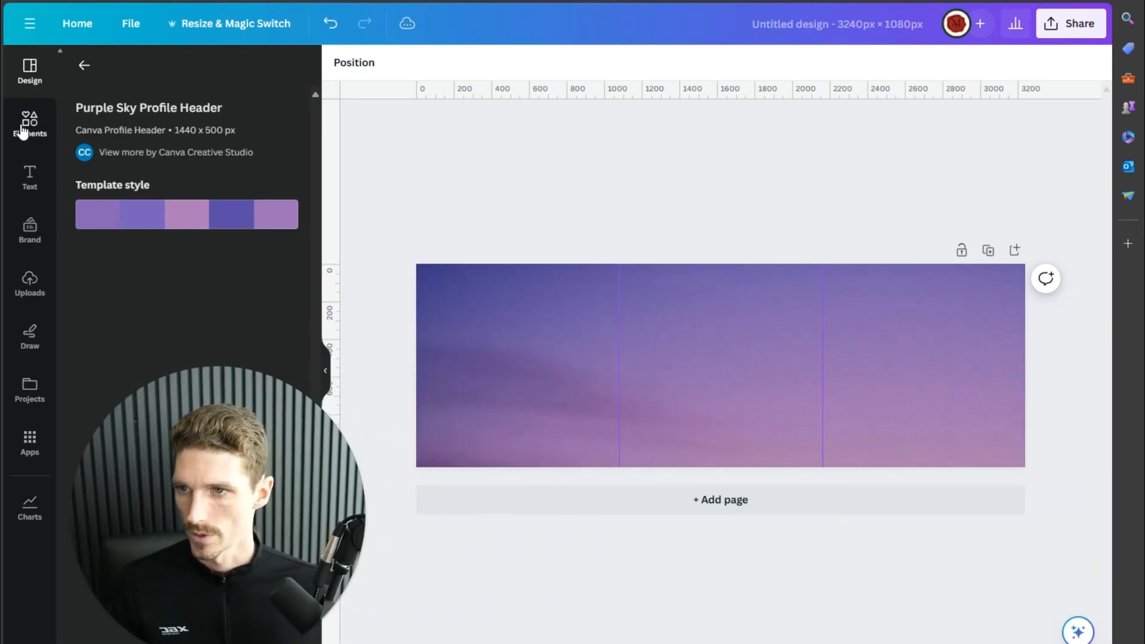
Step: Insert the uploaded photo of the man holding a camera against a red background
left_click(27, 125)
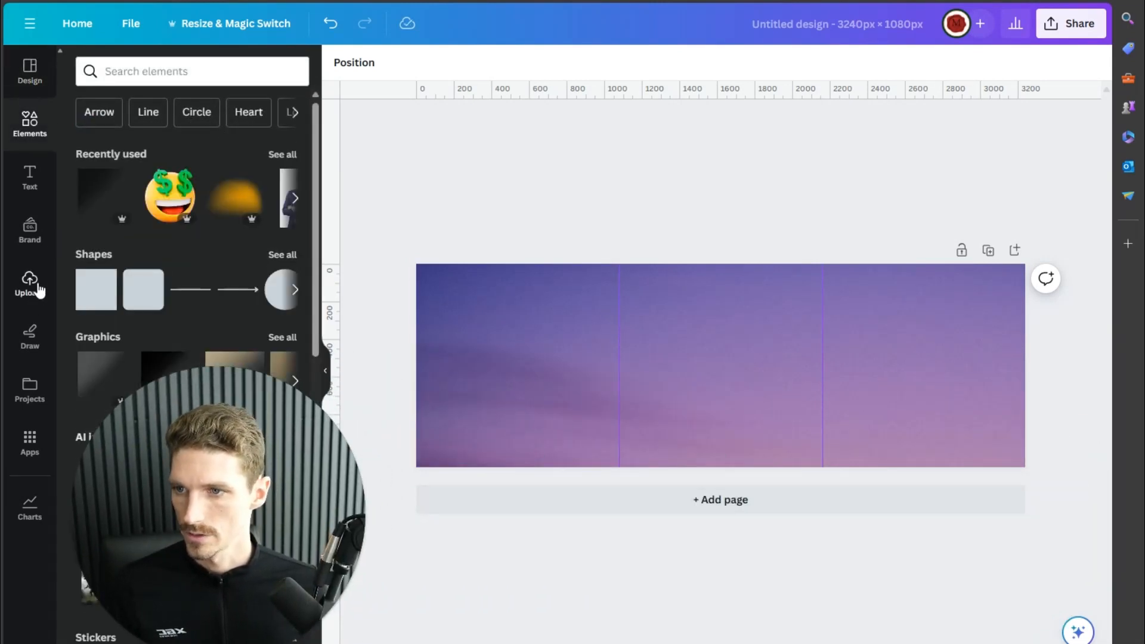
left_click(30, 283)
scroll(228, 238, "down", 5)
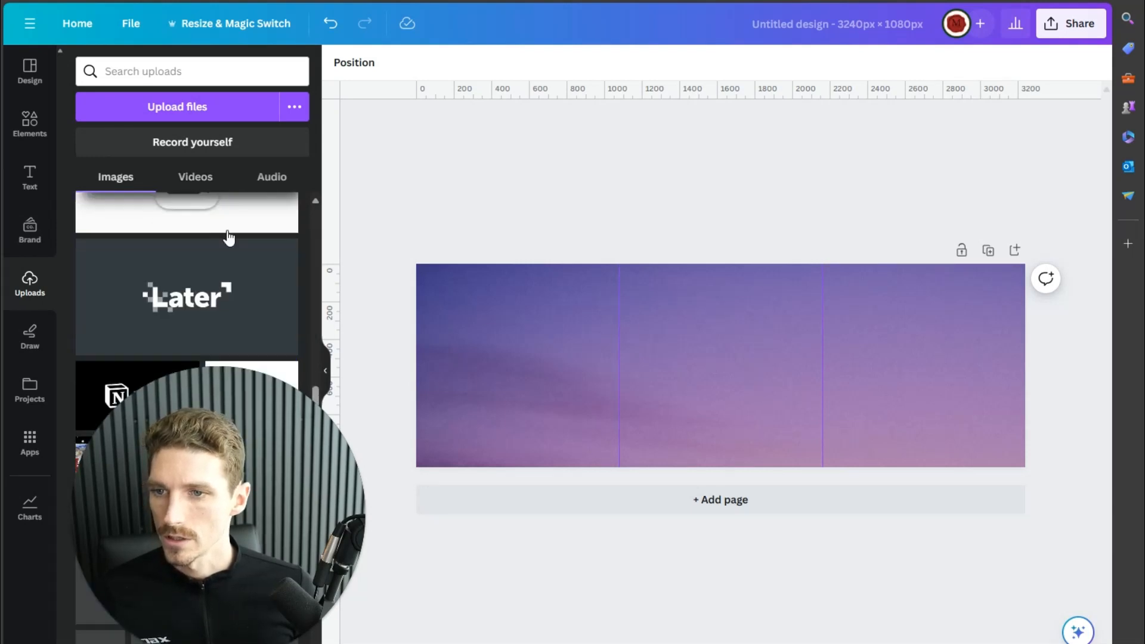
scroll(228, 238, "up", 5)
left_click(267, 257)
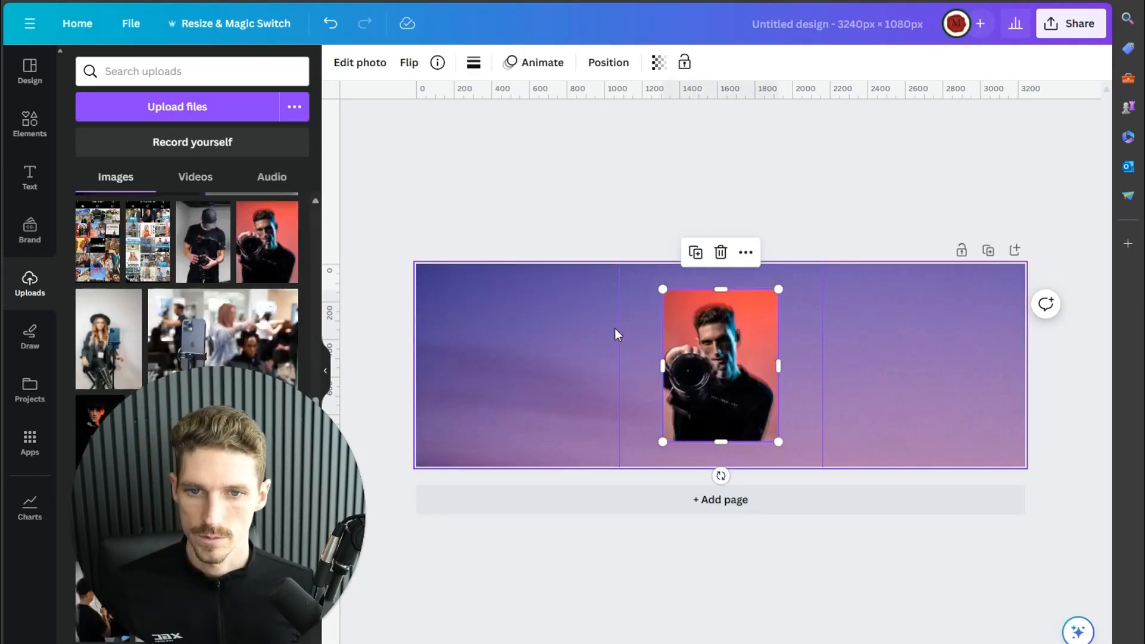
Step: Remove the camera man photo's background, enlarge the cutout and place it in the first third of the canvas
left_click(111, 171)
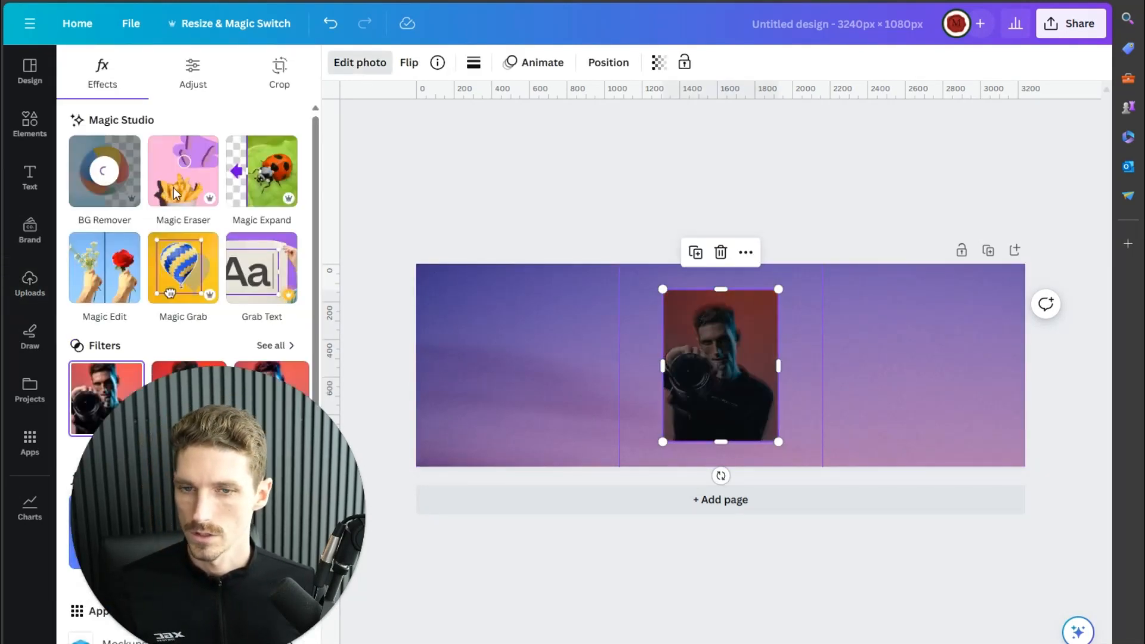
left_click_drag(662, 447, 603, 514)
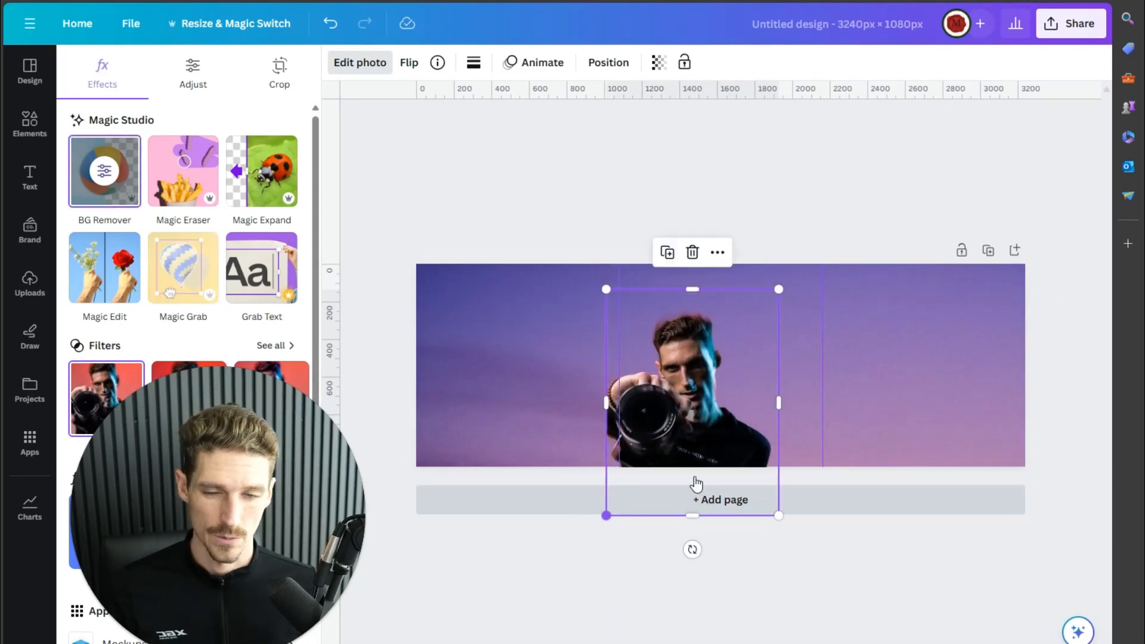
left_click_drag(716, 425, 518, 401)
Step: Add a heading text box to the canvas and set its font size to 70
left_click(29, 176)
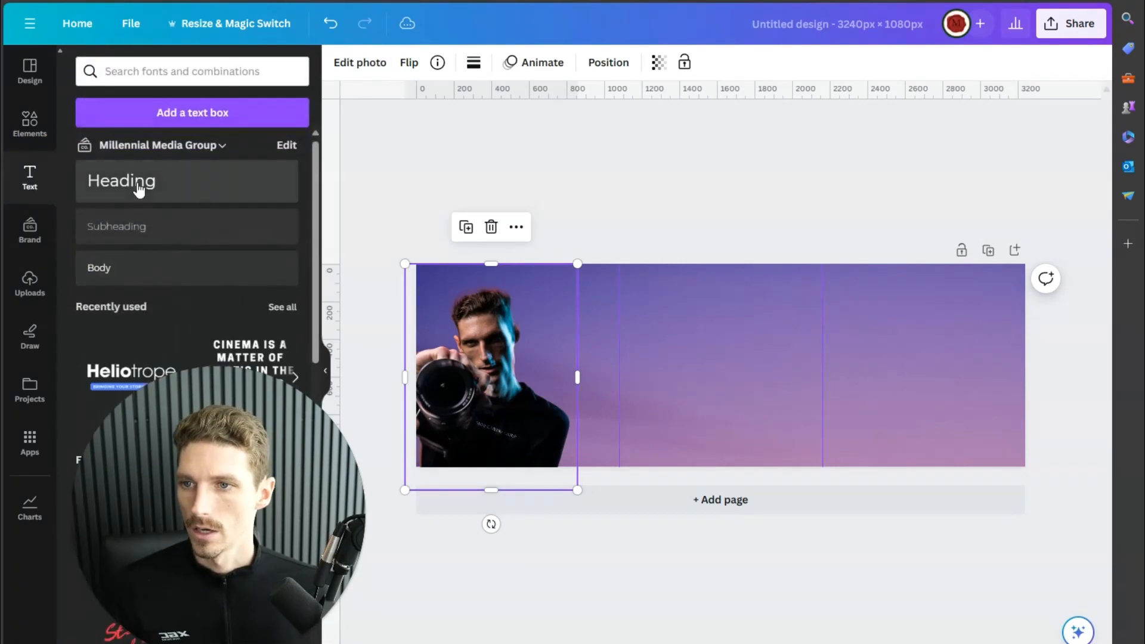
left_click(134, 182)
double_click(735, 368)
left_click_drag(737, 365, 795, 366)
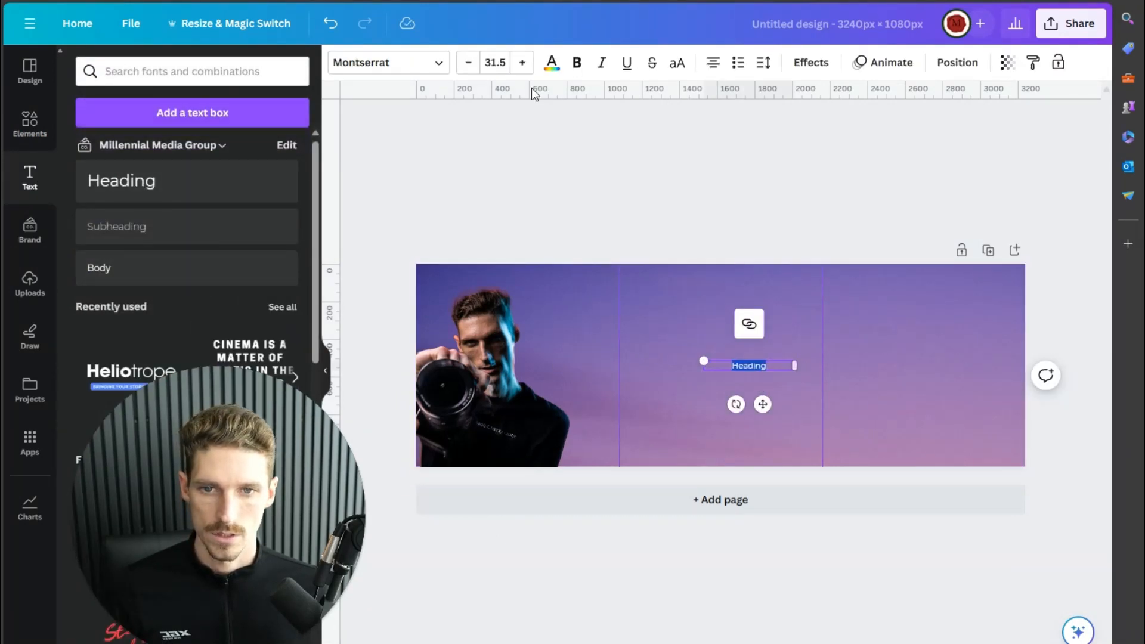
left_click(495, 62)
type("75")
key("Return")
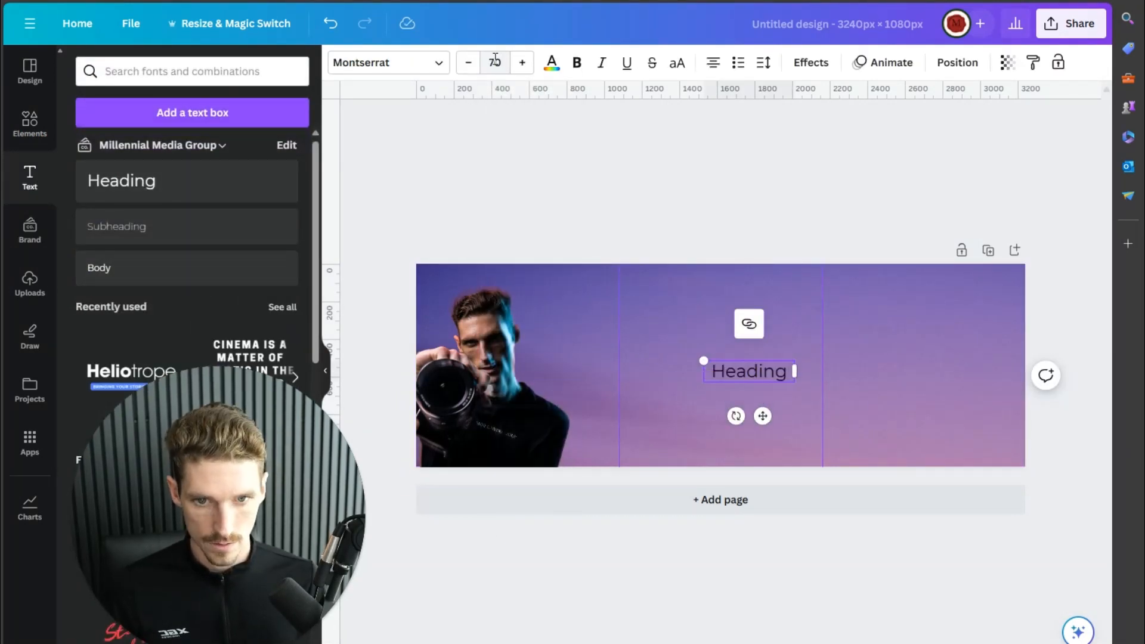
Step: Change the heading's font style to Montserrat ExtraBold
left_click(439, 65)
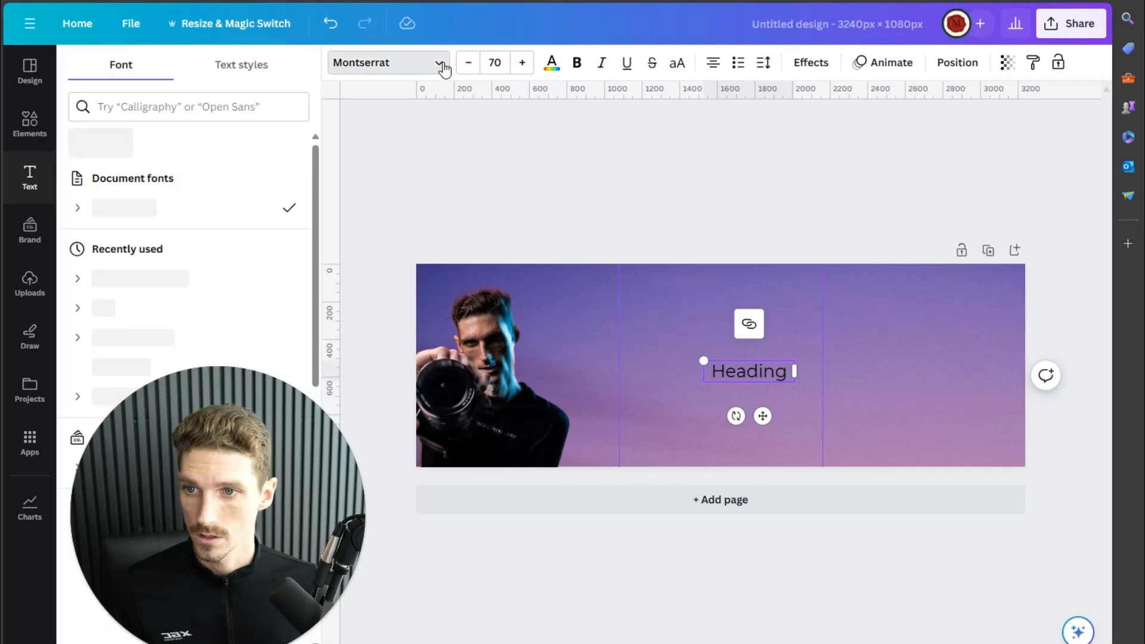
left_click(77, 215)
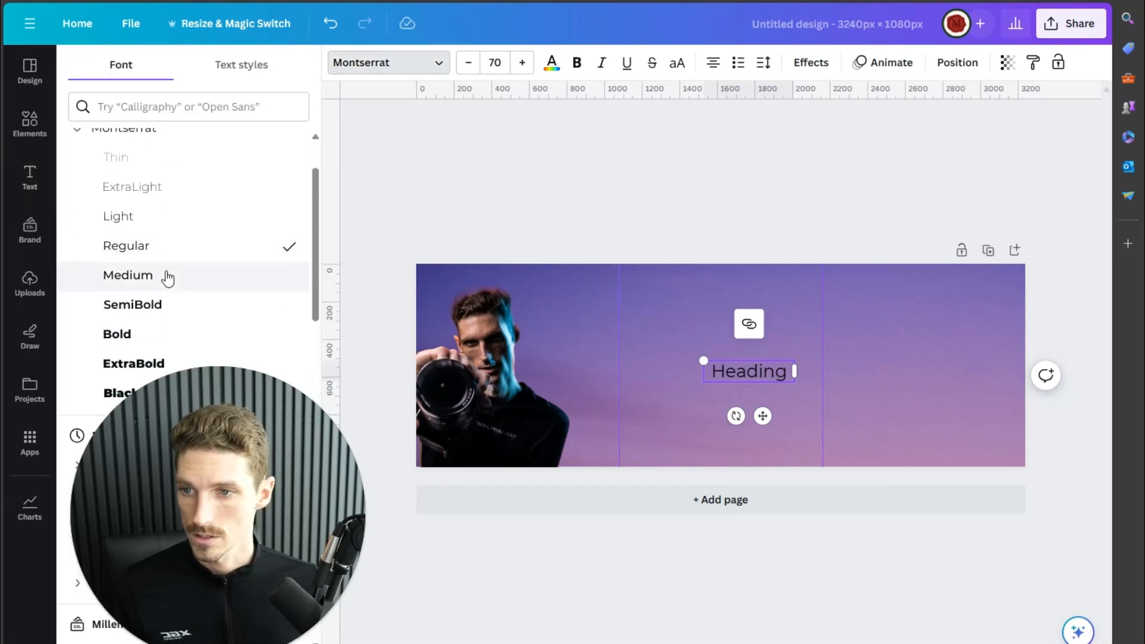
left_click(152, 363)
Step: Replace the heading text with "THIS IS FUN", fit it on one line and move it over the man's photo
double_click(759, 373)
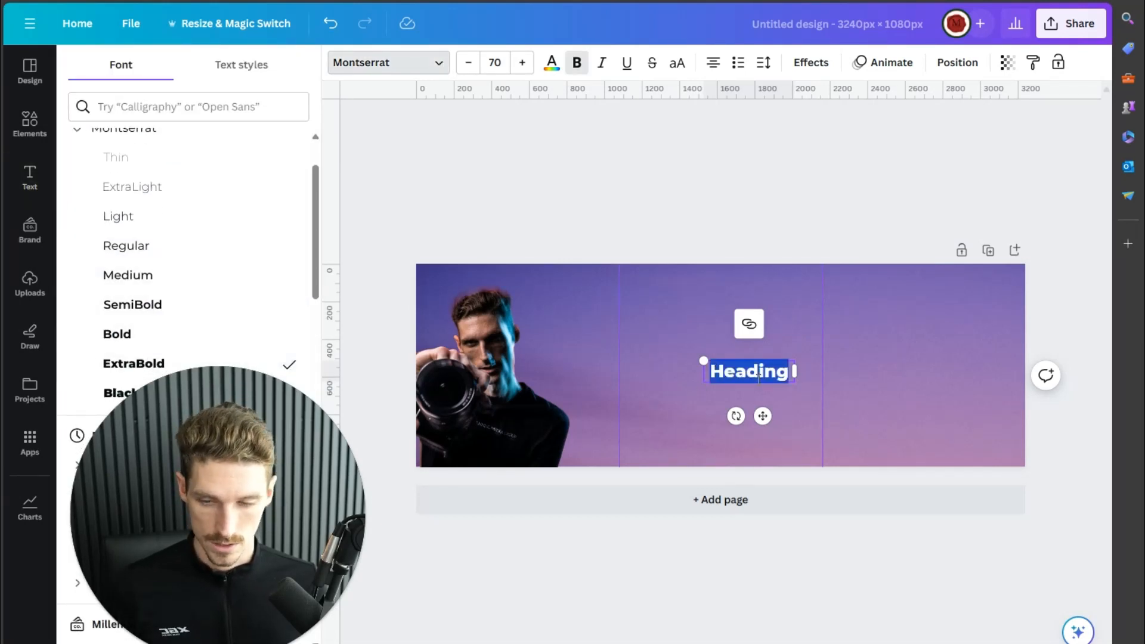
type("THIS I")
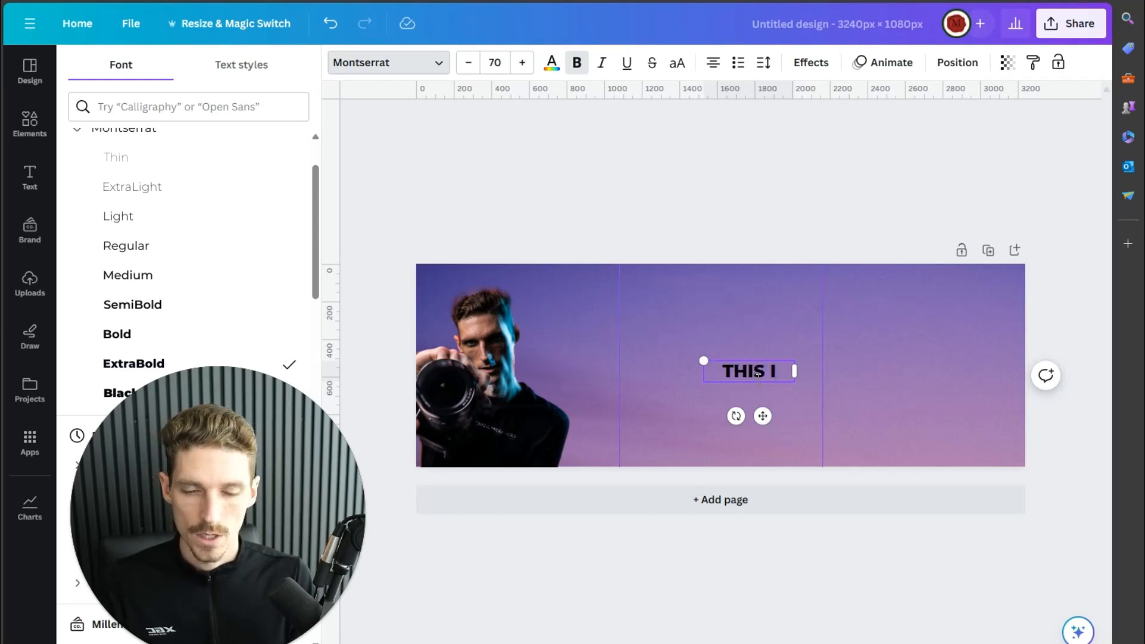
type("S ")
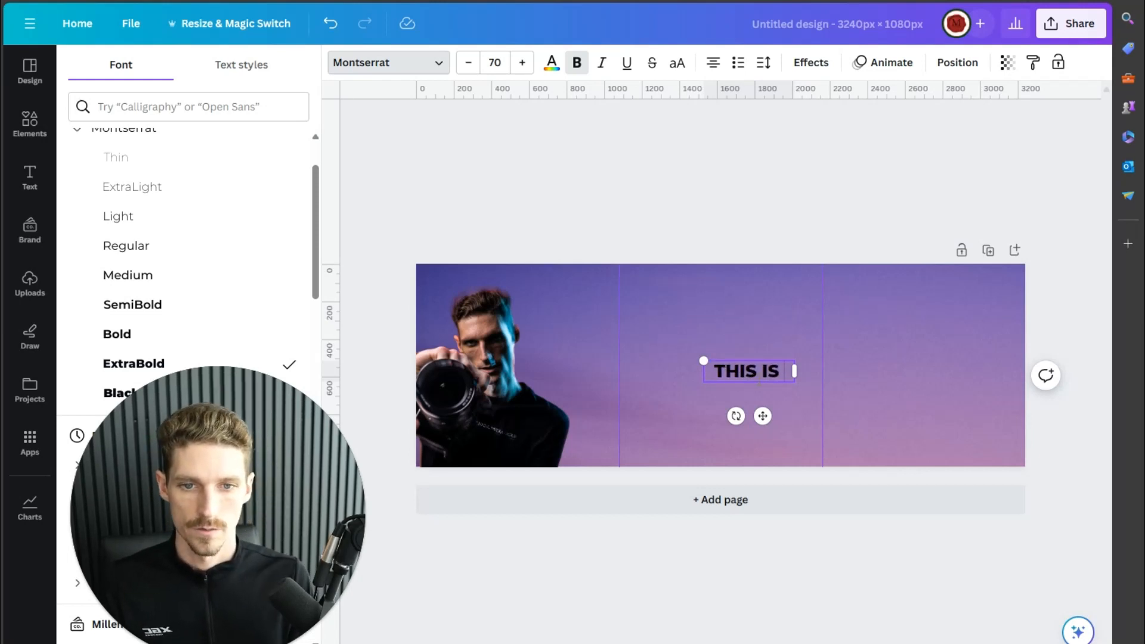
type("FUN")
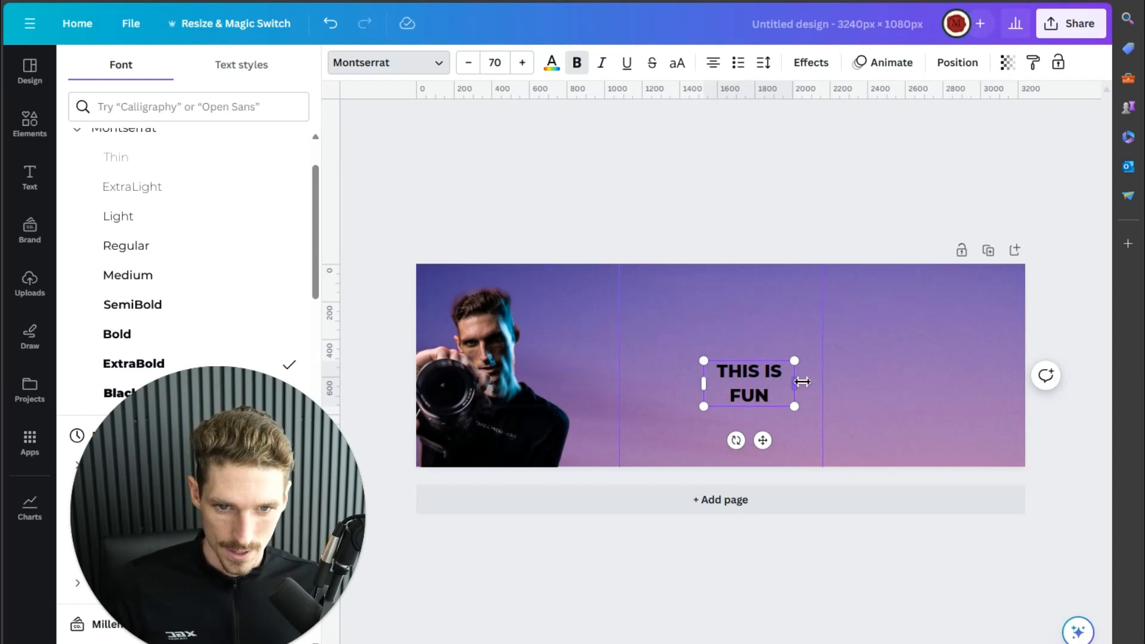
left_click_drag(802, 382, 520, 364)
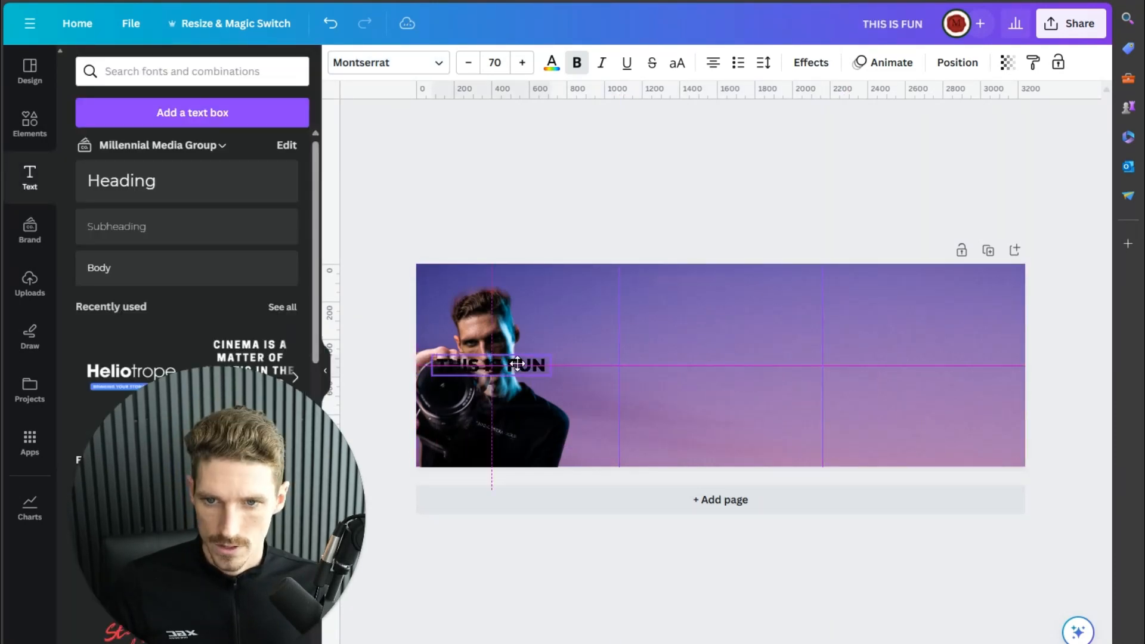
Step: Change the colour of the "THIS IS FUN" text to white
double_click(524, 360)
triple_click(520, 367)
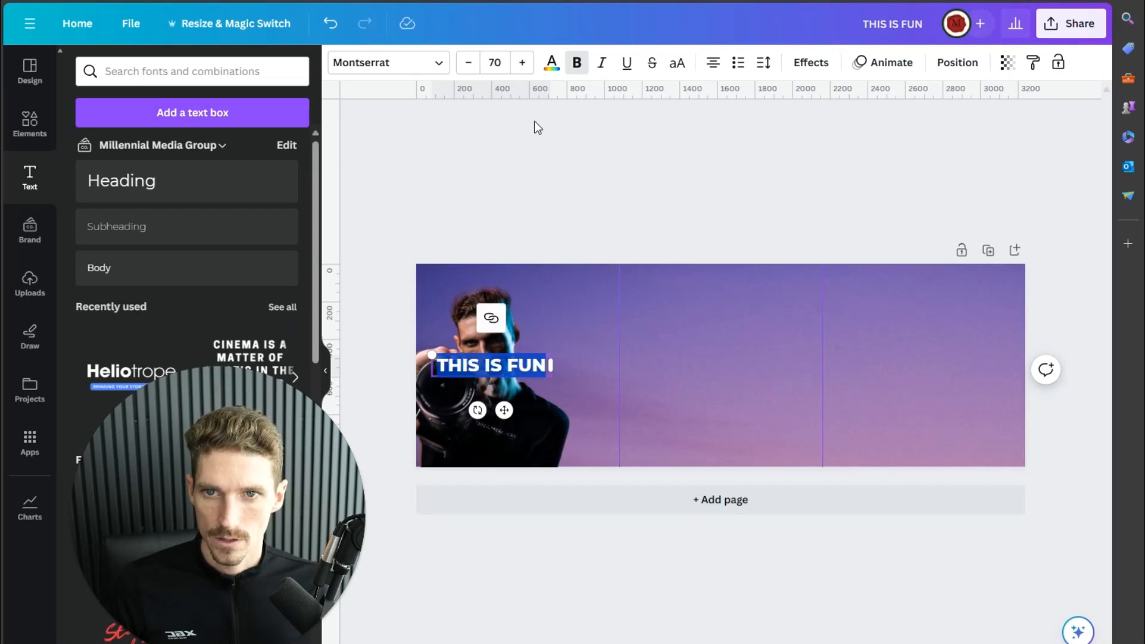
left_click(551, 62)
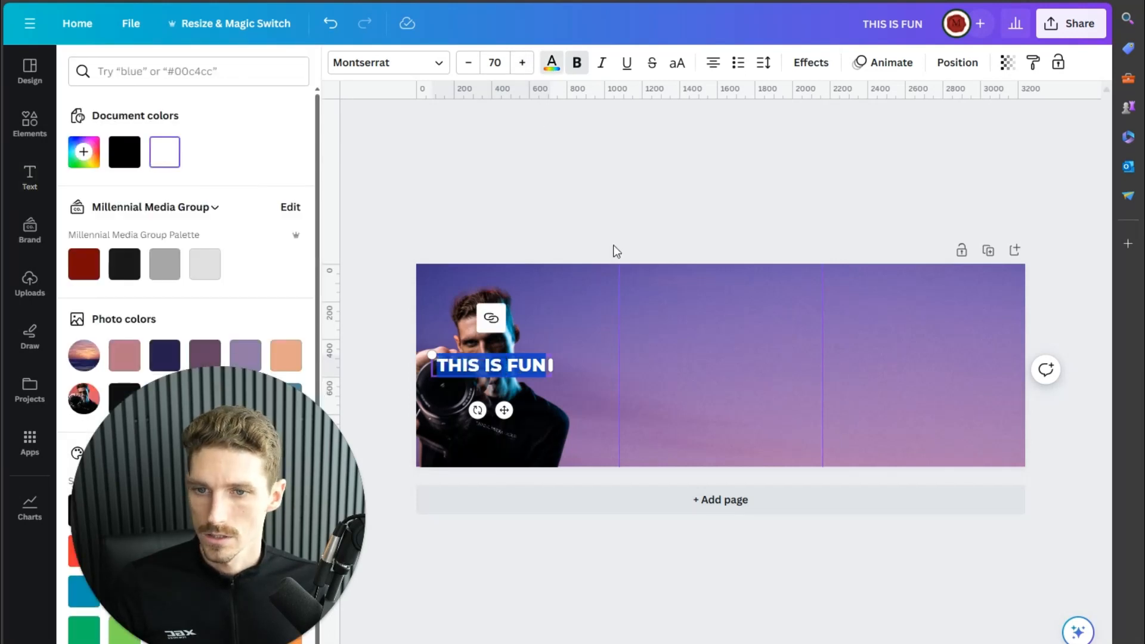
left_click(678, 218)
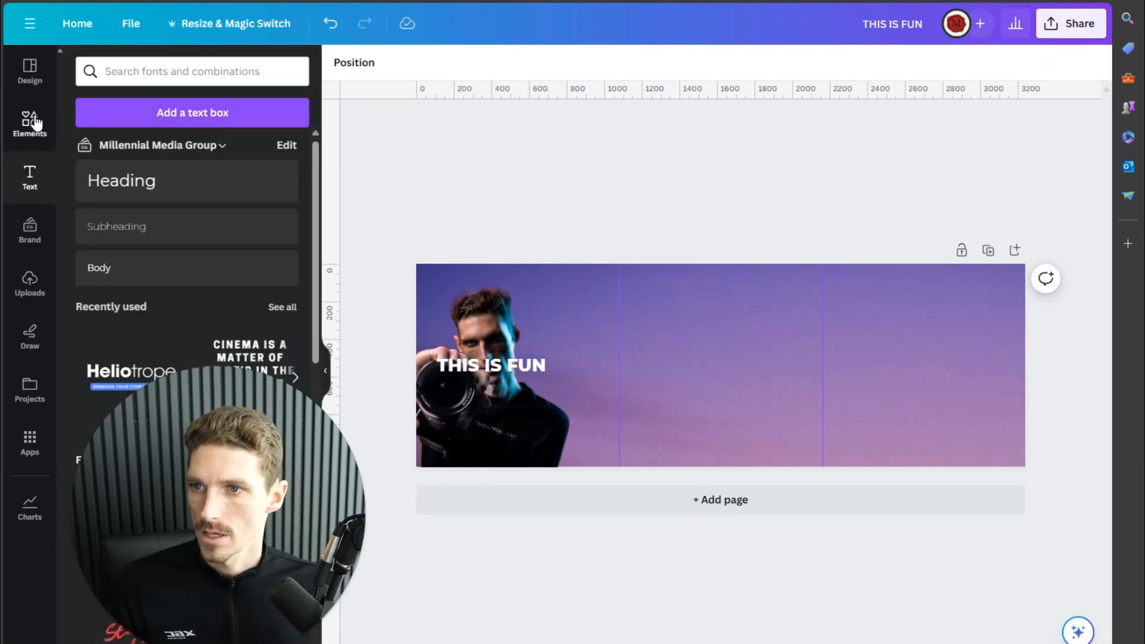
Step: Search the element photos for "iphone" and insert the picture of two hands using a phone on an orange and blue background
left_click(34, 122)
left_click(187, 72)
type("iphone")
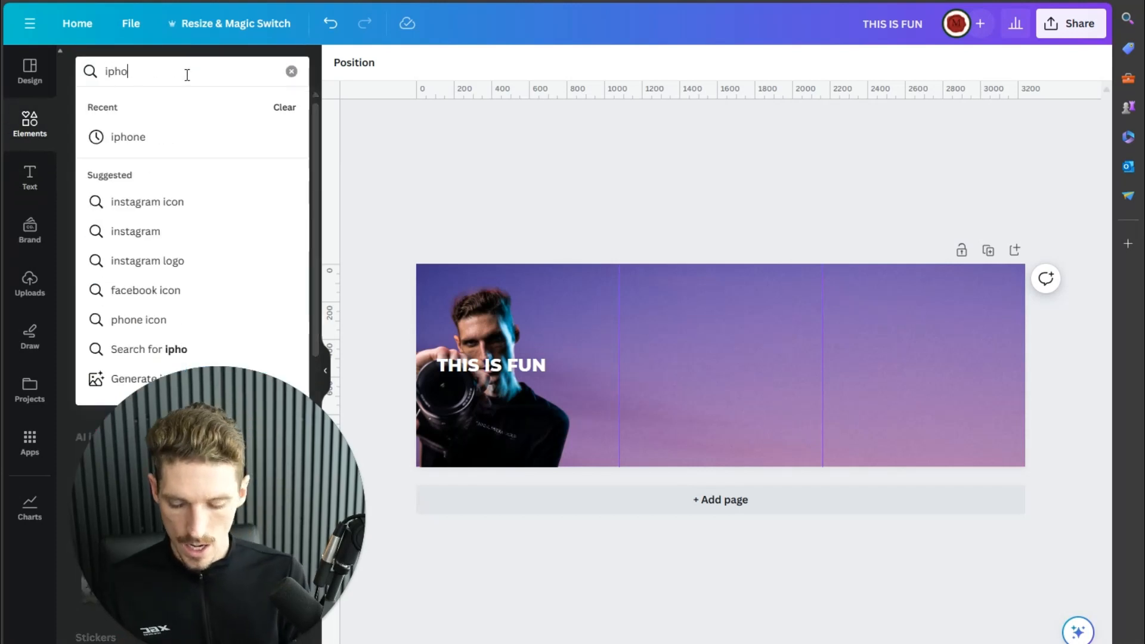
key("Return")
left_click(190, 106)
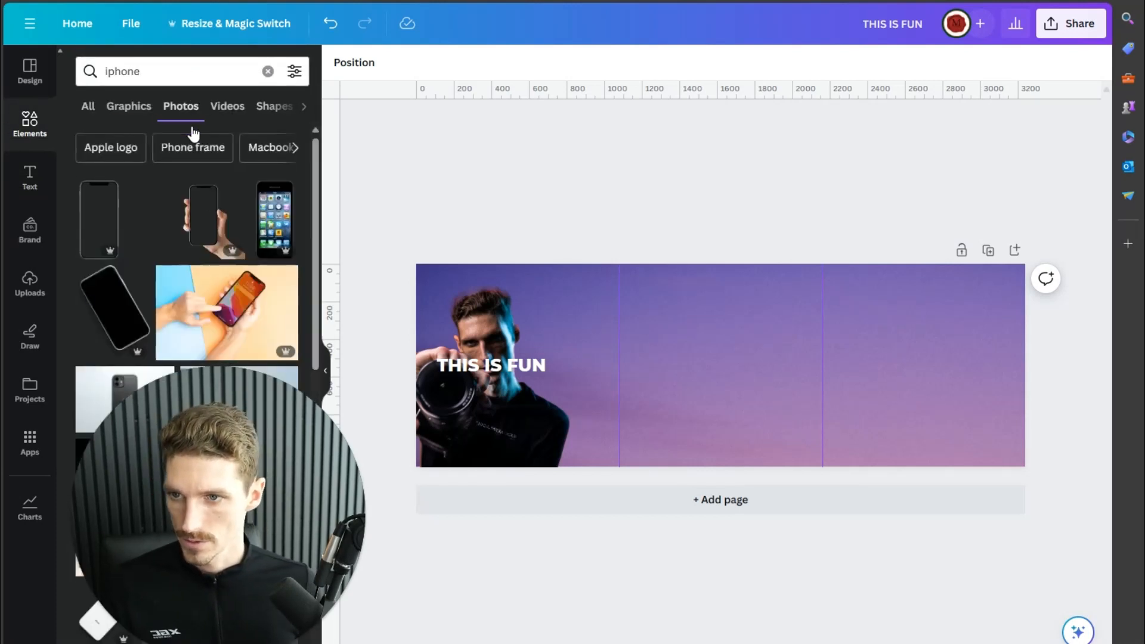
scroll(220, 250, "down", 5)
scroll(225, 266, "up", 3)
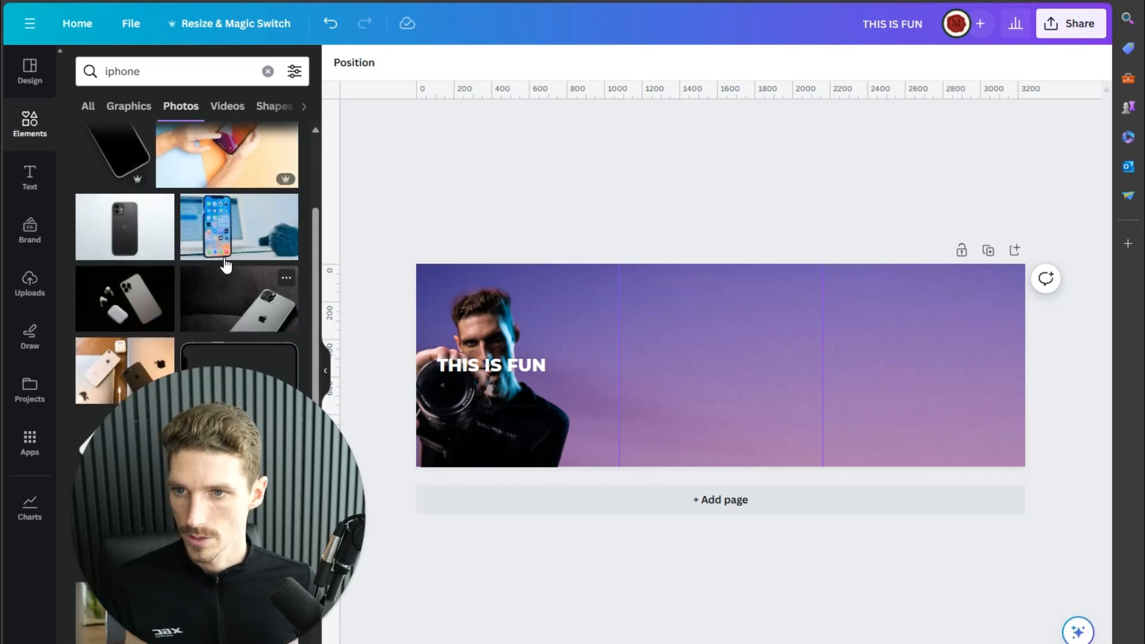
scroll(225, 265, "down", 1)
scroll(225, 265, "up", 1)
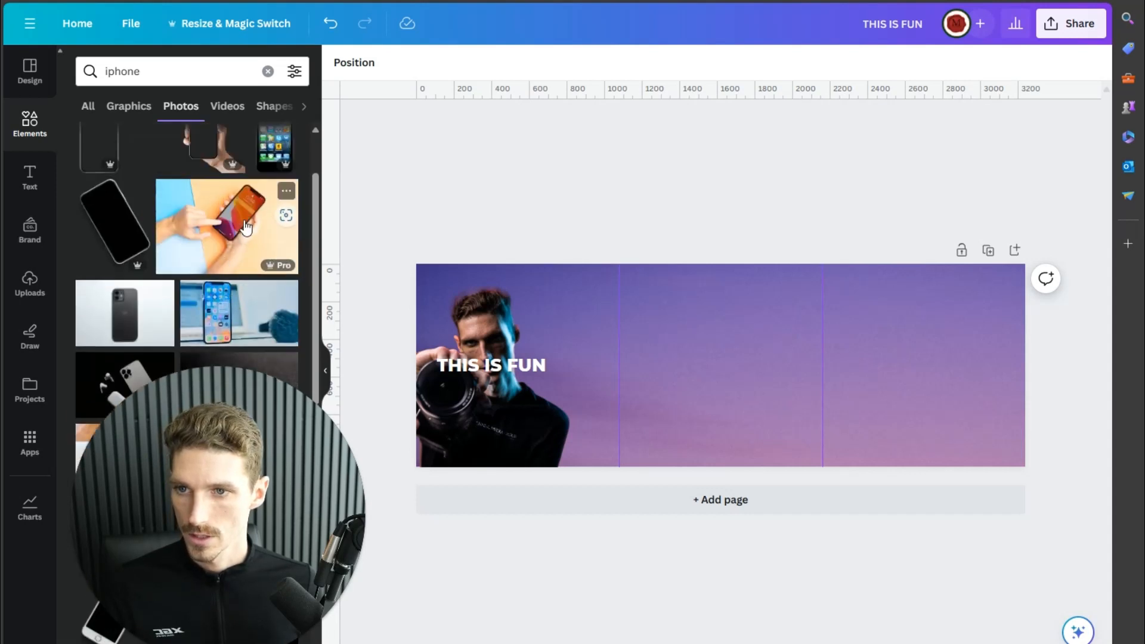
left_click(246, 230)
Step: Remove the phone photo's background, enlarge the cutout and position it in the middle third so it overlaps the second guide
left_click(375, 70)
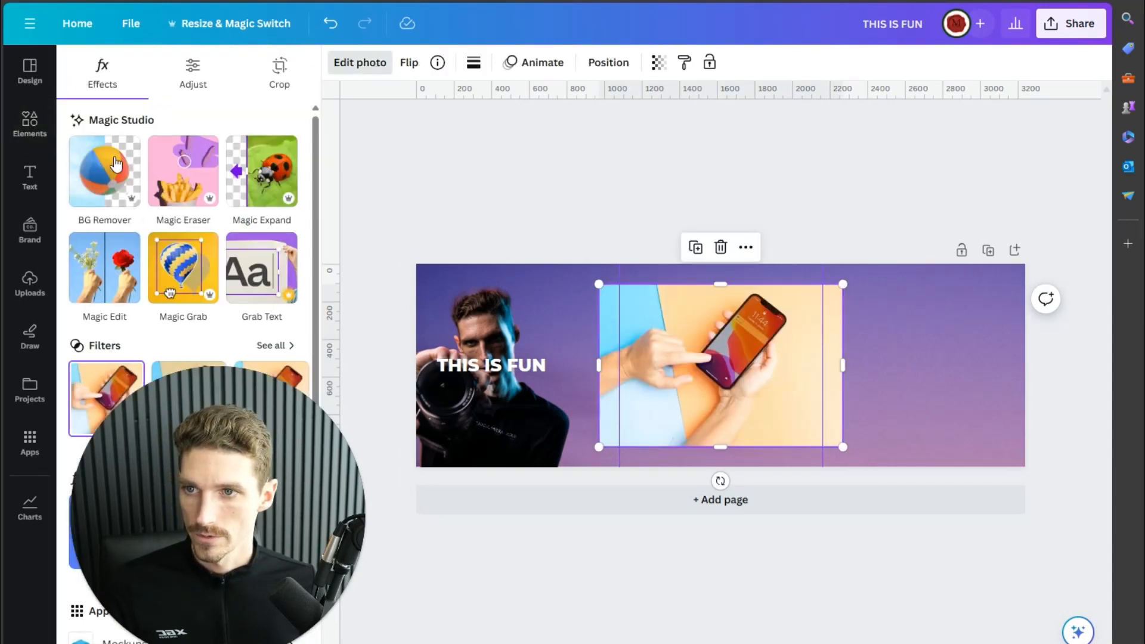
left_click(104, 171)
left_click_drag(843, 446, 889, 478)
mouse_move(674, 382)
left_mouse_down()
mouse_move(693, 373)
mouse_move(685, 365)
left_mouse_up()
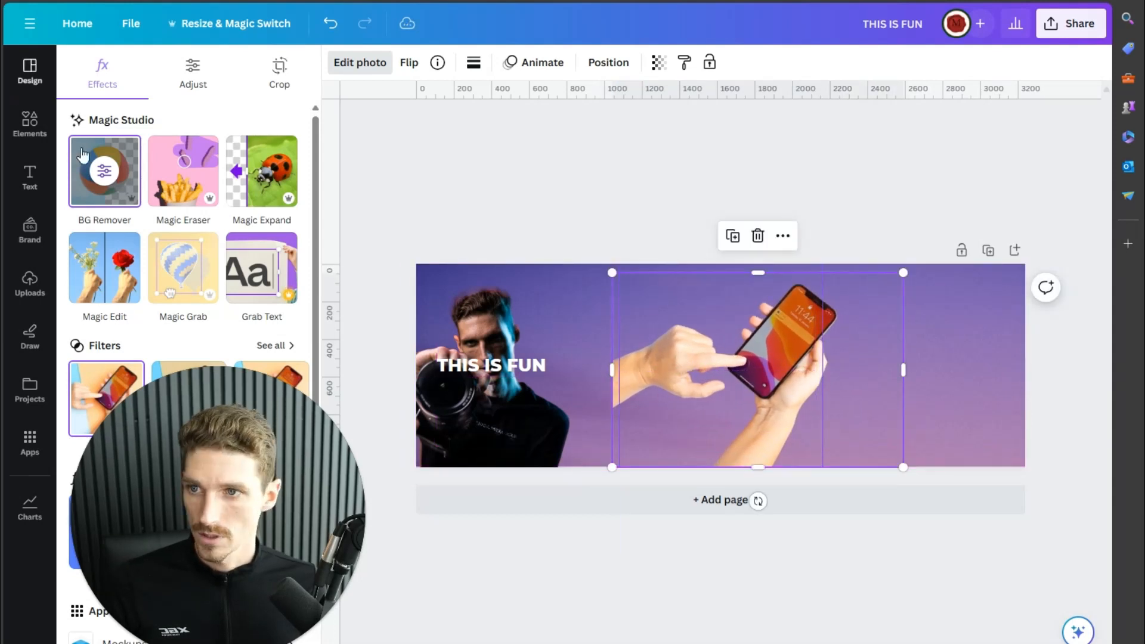
Step: Search the element graphics for "flare" and insert the blurred orange and red glow
left_click(29, 124)
left_click(173, 70)
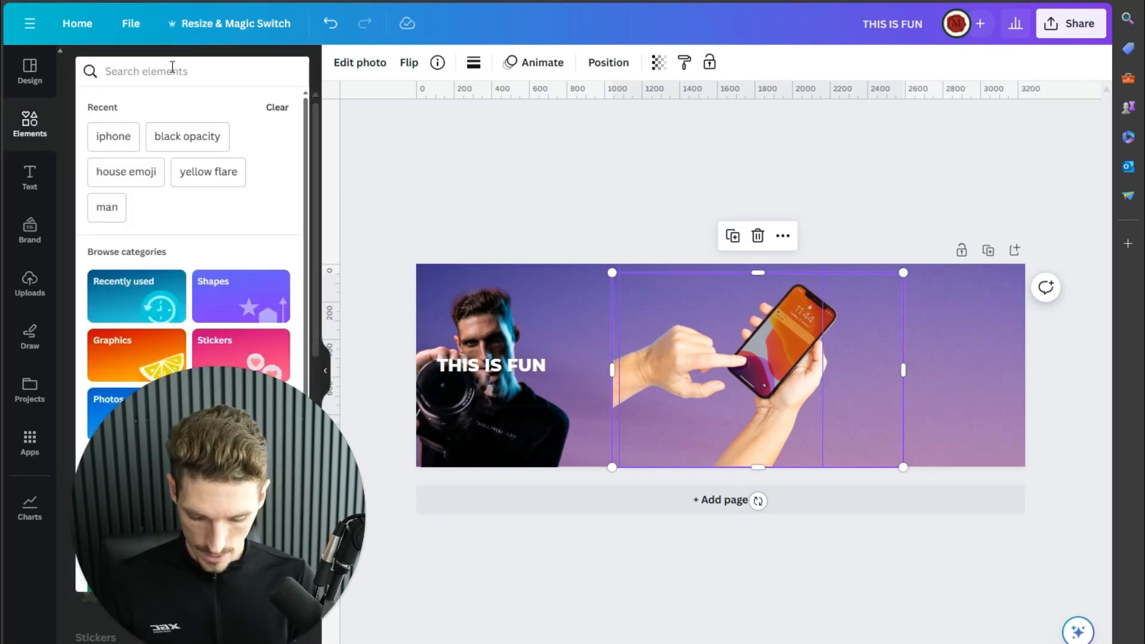
type("flare")
key("Return")
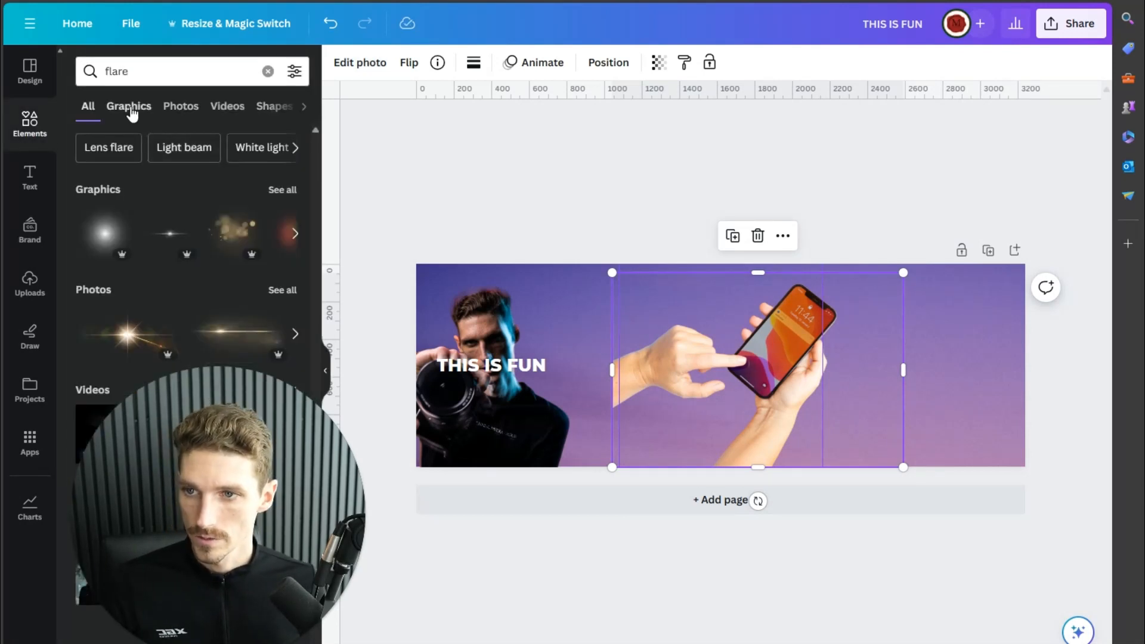
left_click(129, 107)
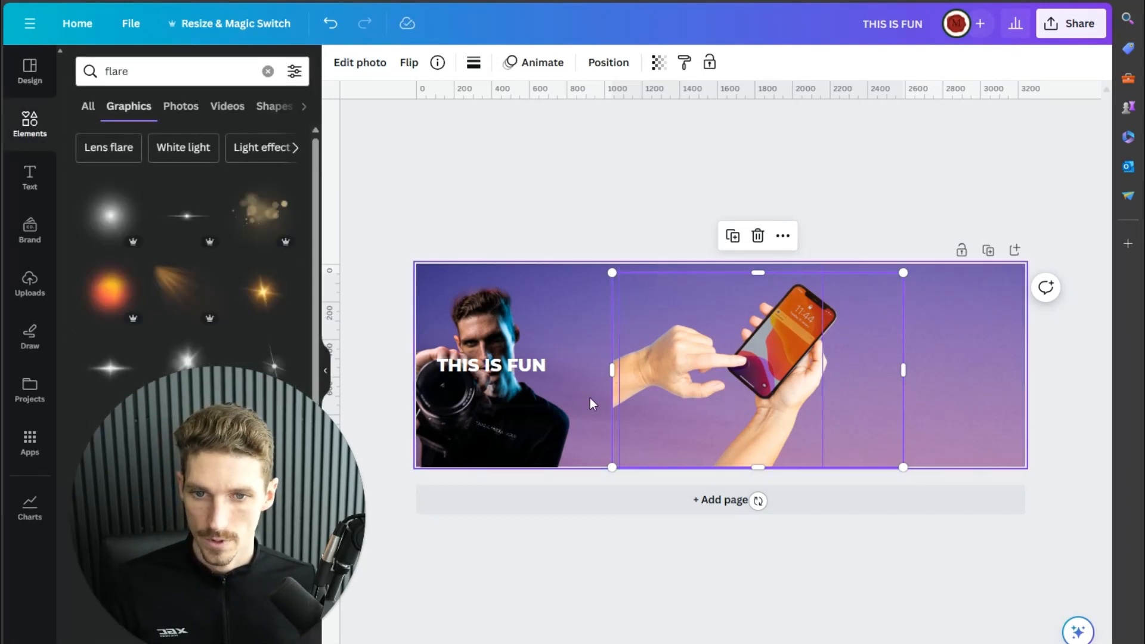
left_click(116, 297)
Step: Enlarge the orange glow and centre it on the first guide between the man and the pointing hand
left_click_drag(709, 382, 602, 393)
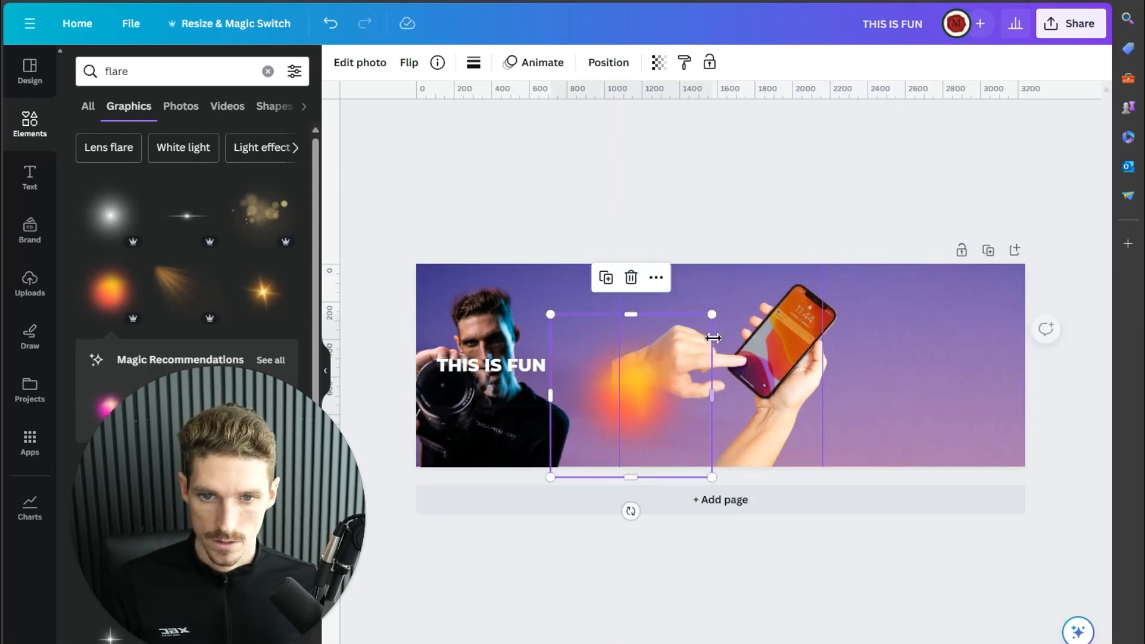
left_click_drag(716, 319, 759, 309)
mouse_move(631, 387)
left_mouse_down()
mouse_move(618, 388)
mouse_move(621, 376)
left_mouse_up()
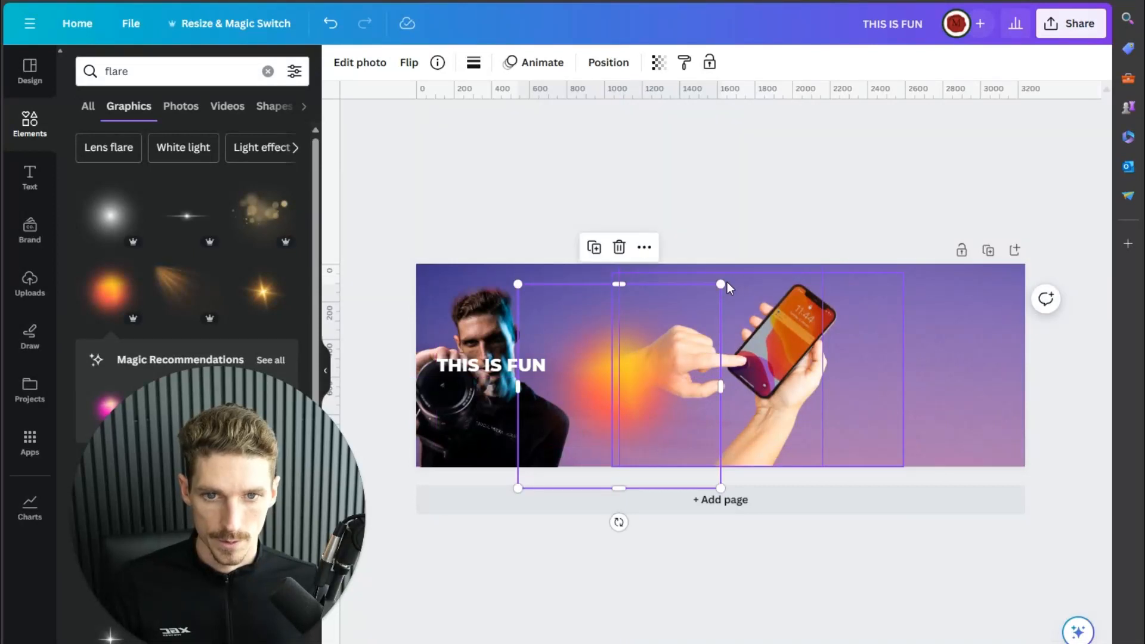
left_click_drag(721, 275, 726, 278)
left_click(868, 220)
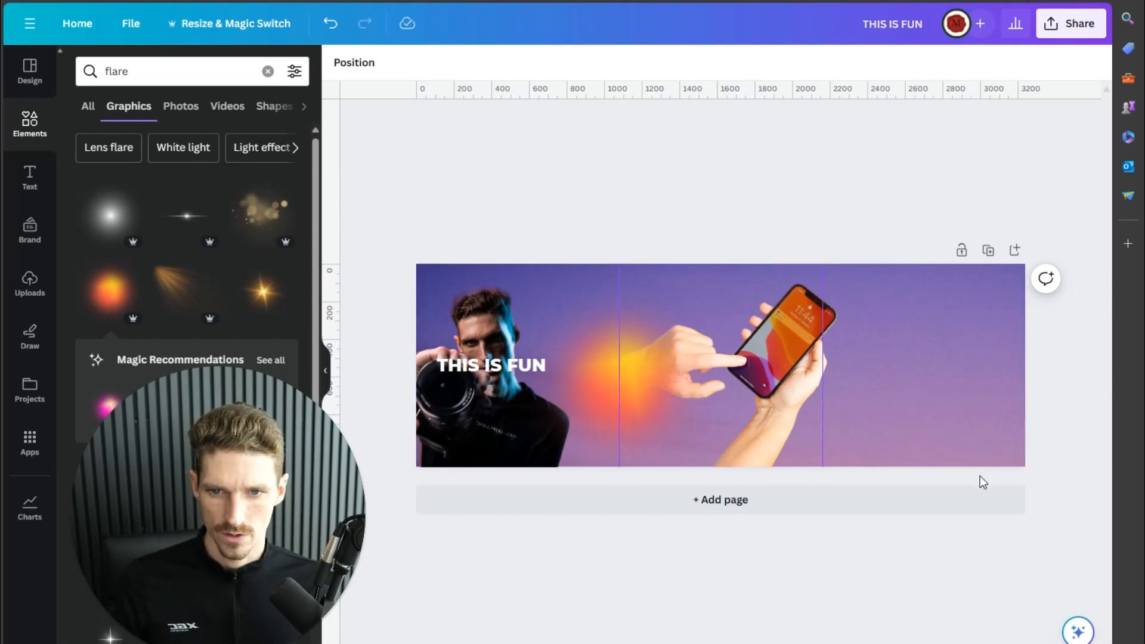
Step: Search the elements for "iphone" and show the photo results
left_click(125, 70)
double_click(126, 70)
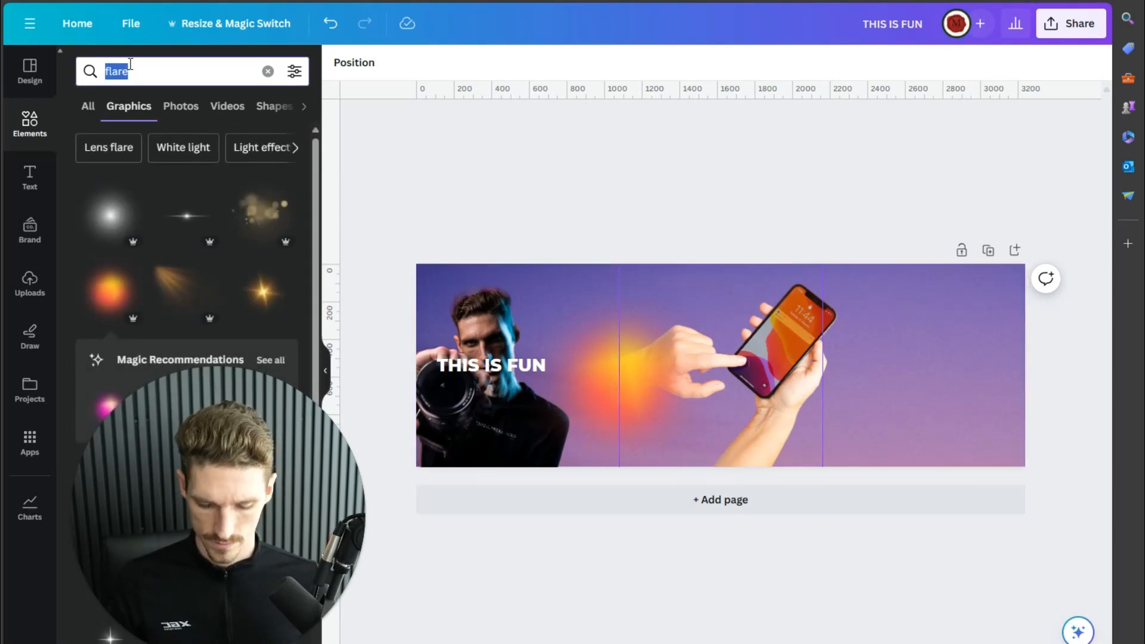
type("iphone")
key("Return")
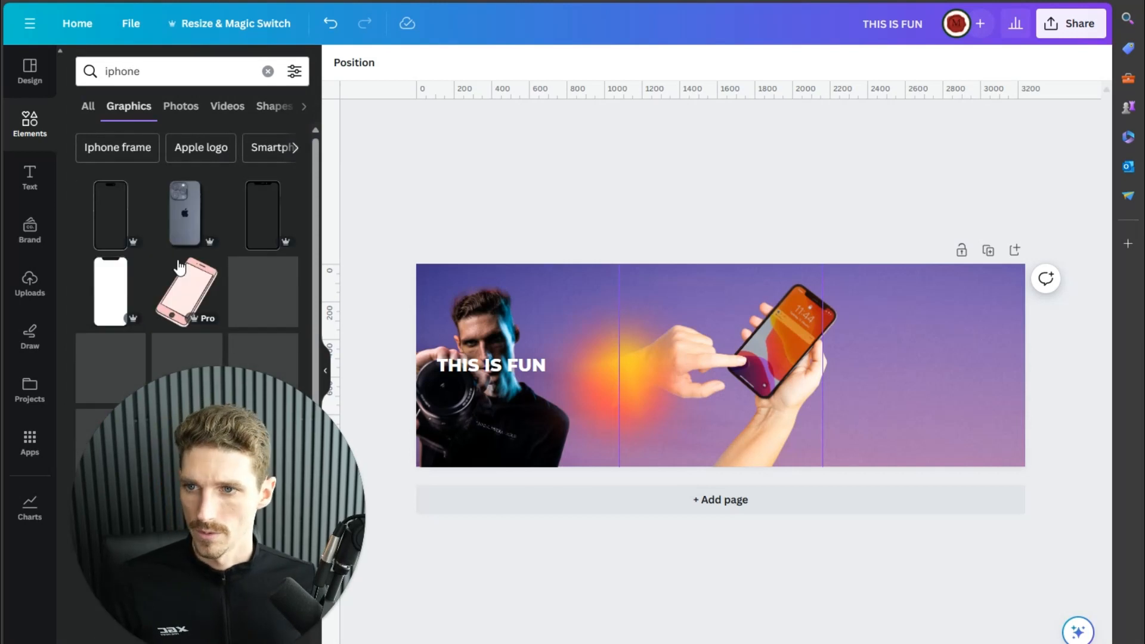
scroll(182, 177, "down", 3)
left_click(182, 106)
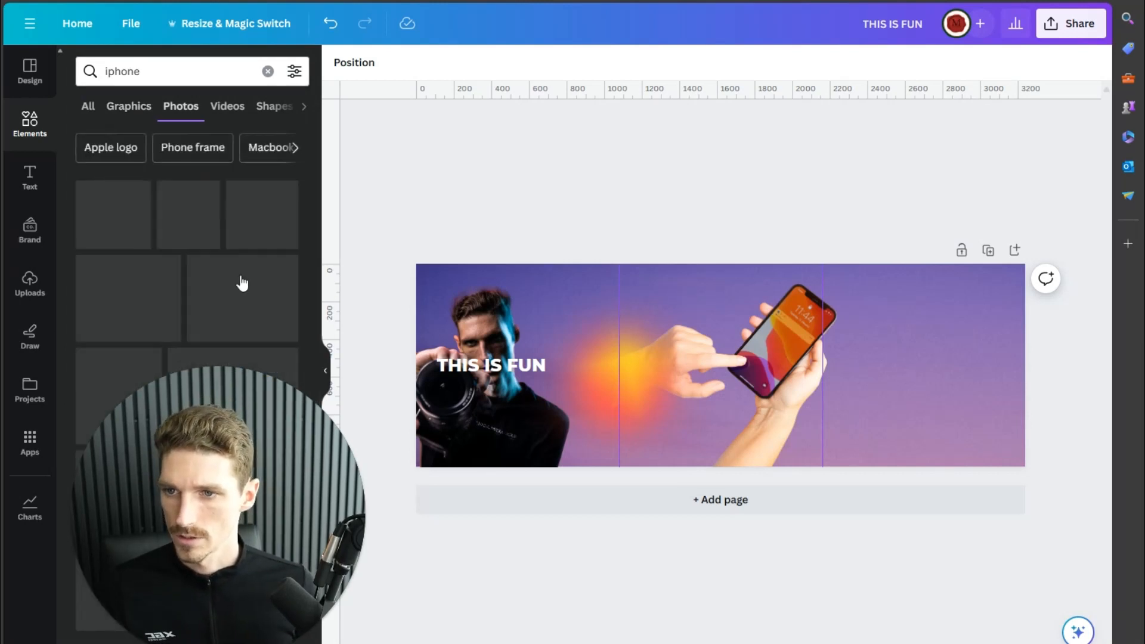
left_click(128, 113)
left_click(190, 108)
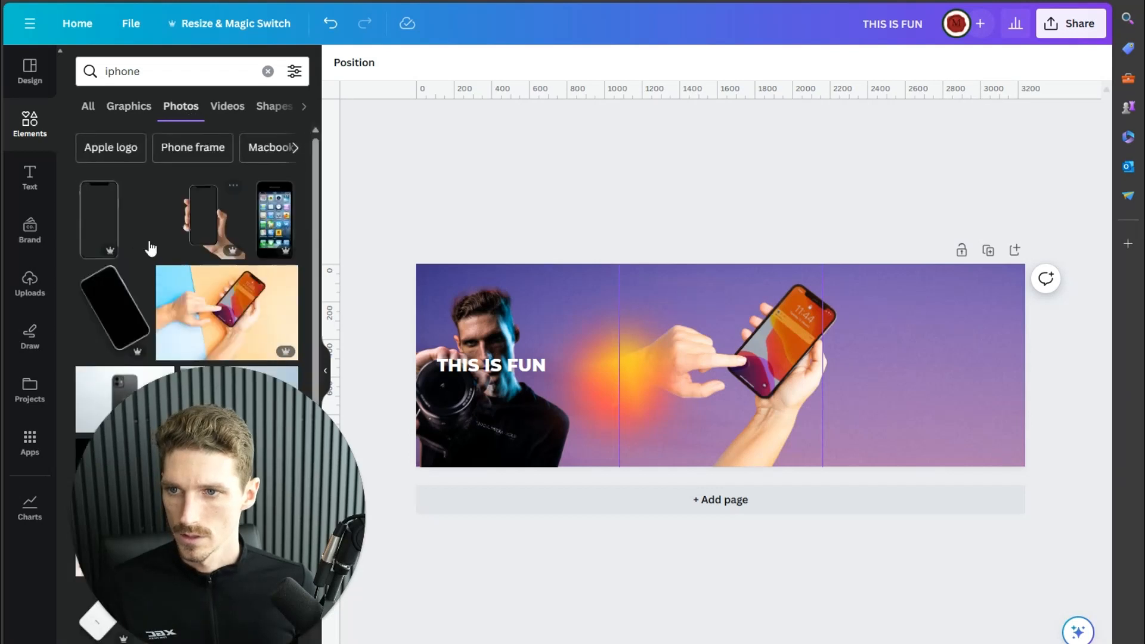
Step: Insert the photo of a hand holding an empty-screen phone, move it into the last third and enlarge it
left_click(209, 231)
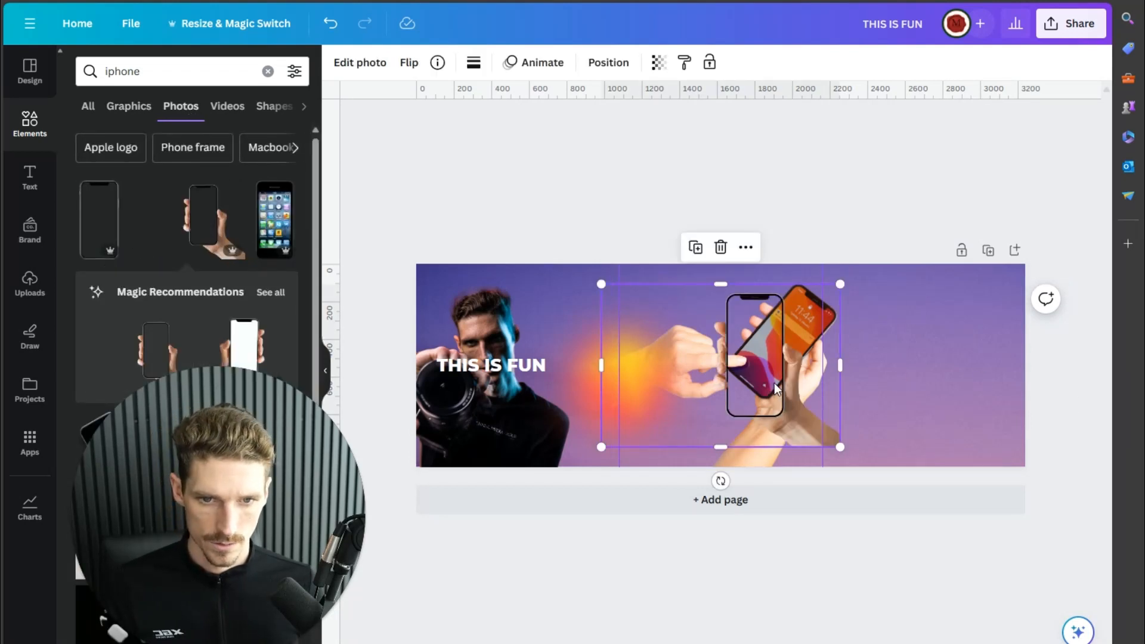
left_click_drag(776, 389, 981, 405)
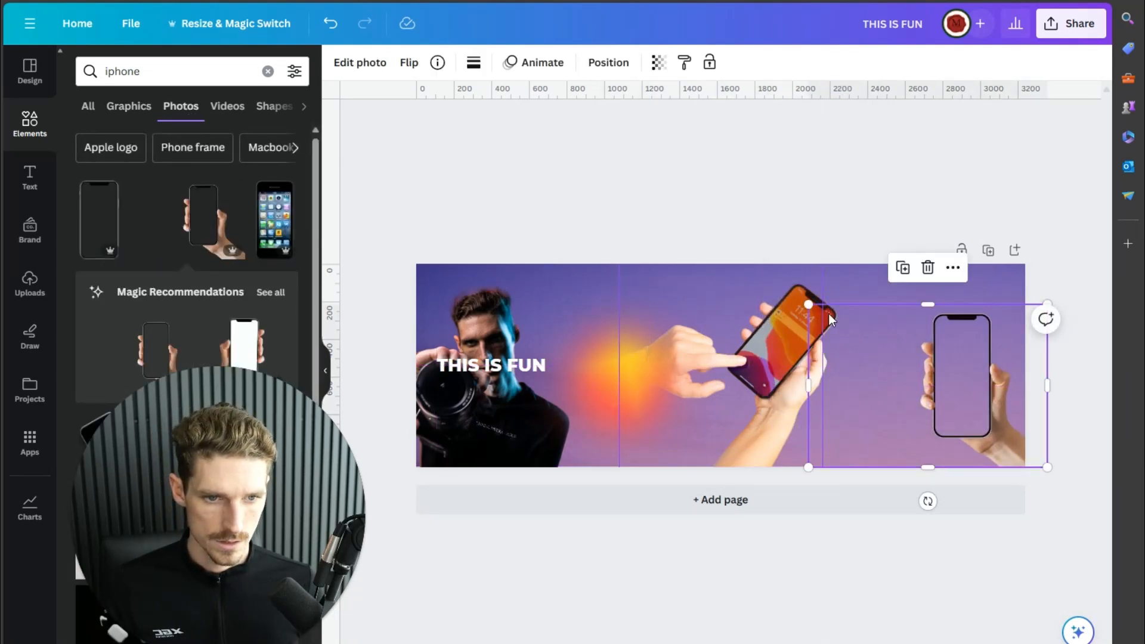
left_click_drag(808, 309, 769, 277)
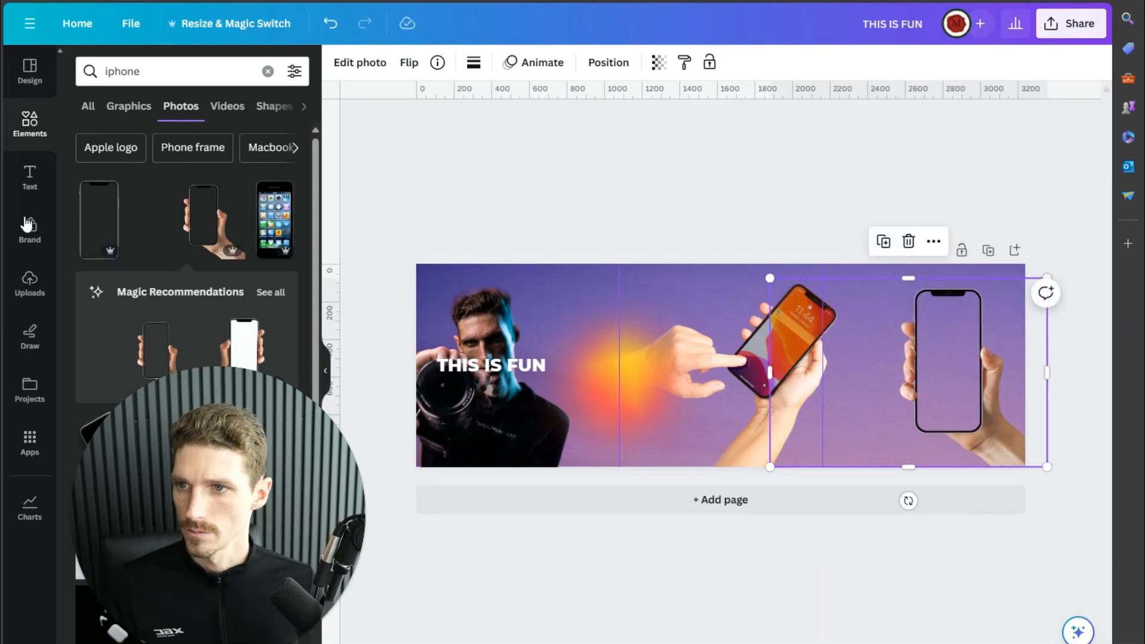
Step: Insert the Instagram profile screenshot from the uploaded images and fit it over the empty phone screen in the last third
left_click(37, 281)
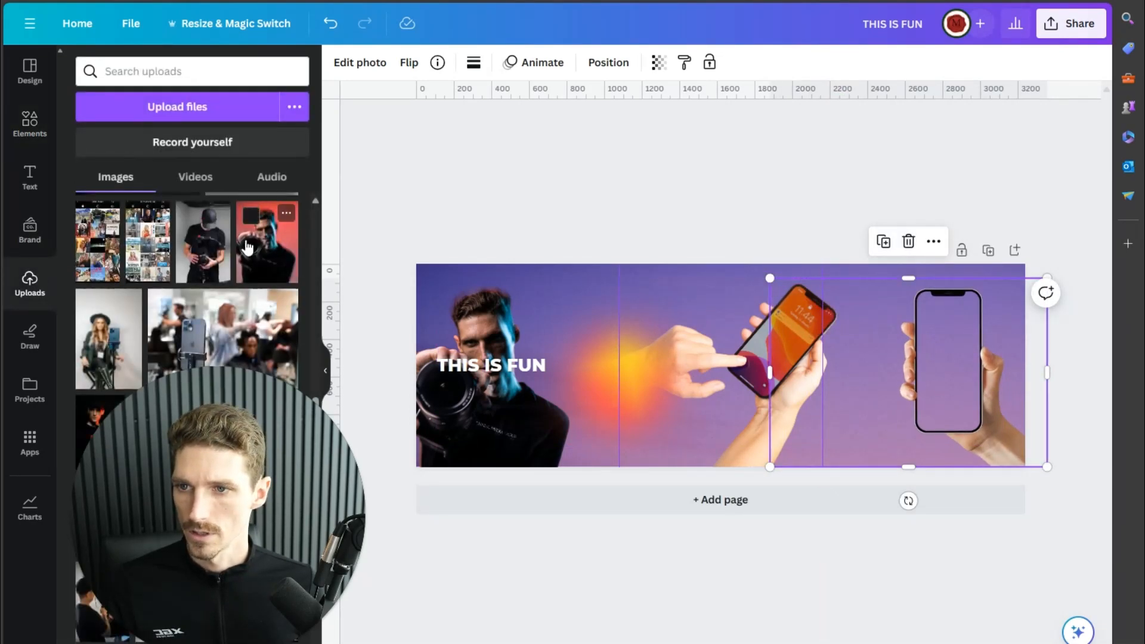
scroll(250, 256, "down", 10)
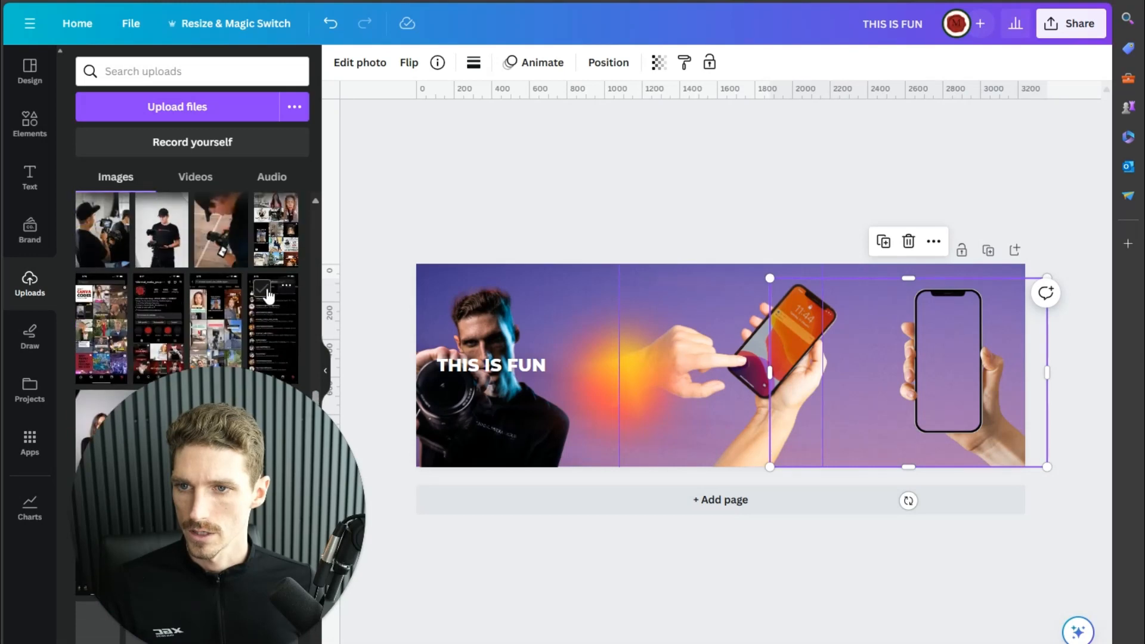
scroll(266, 294, "down", 2)
left_click_drag(798, 369, 939, 342)
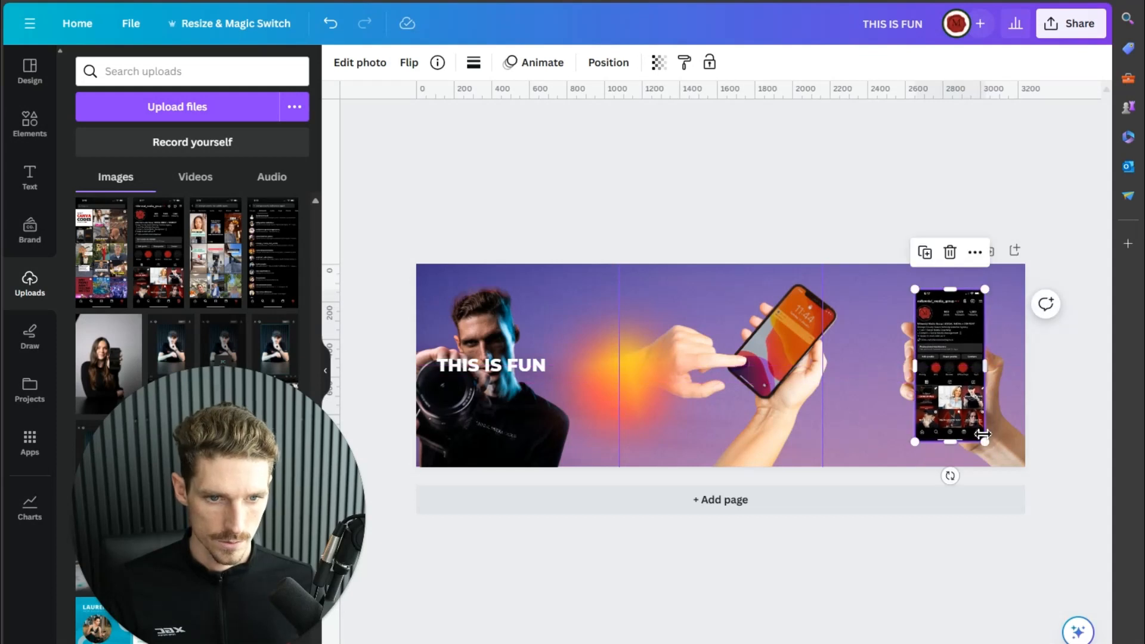
left_click_drag(984, 441, 980, 433)
left_click_drag(925, 298, 926, 302)
Step: Send the profile screenshot one layer backward so it sits behind the phone frame
right_click(945, 345)
mouse_move(843, 414)
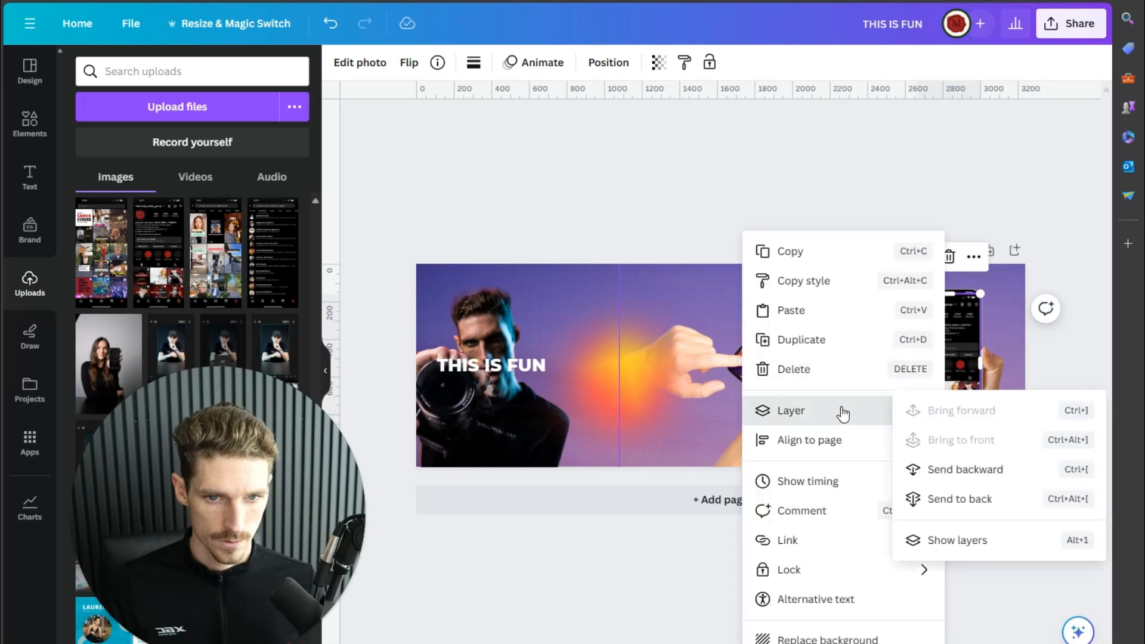
left_click(999, 470)
left_click(1071, 416)
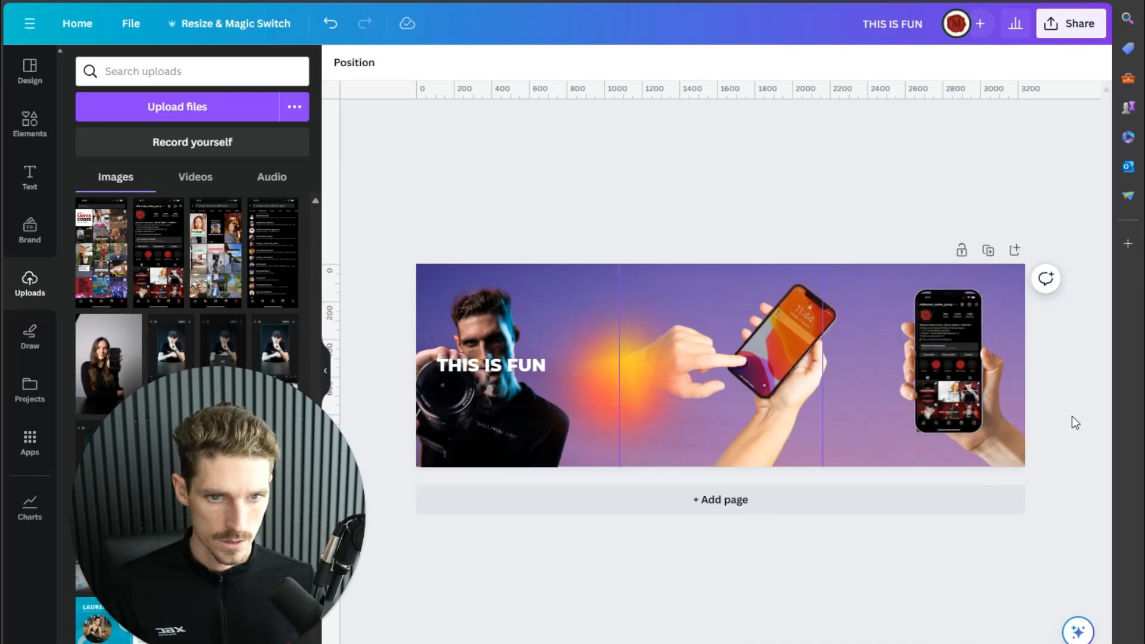
left_click(949, 370)
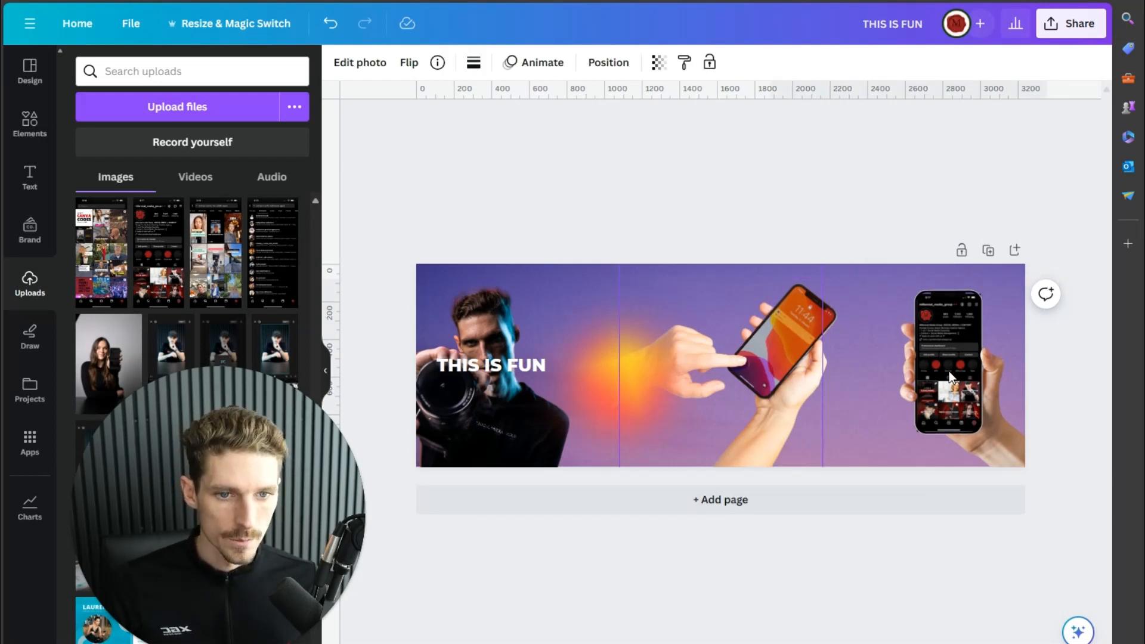
left_click(472, 200)
Step: Search the elements for "texture", browse the photos and switch the results to graphics
left_click(29, 122)
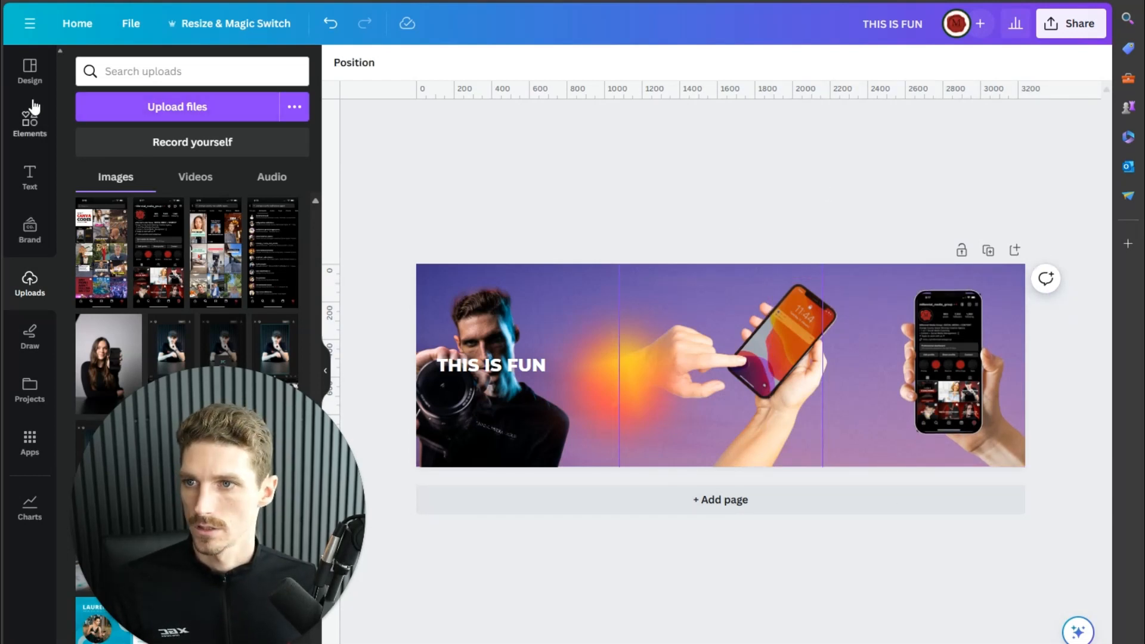
left_click(179, 73)
type("texture")
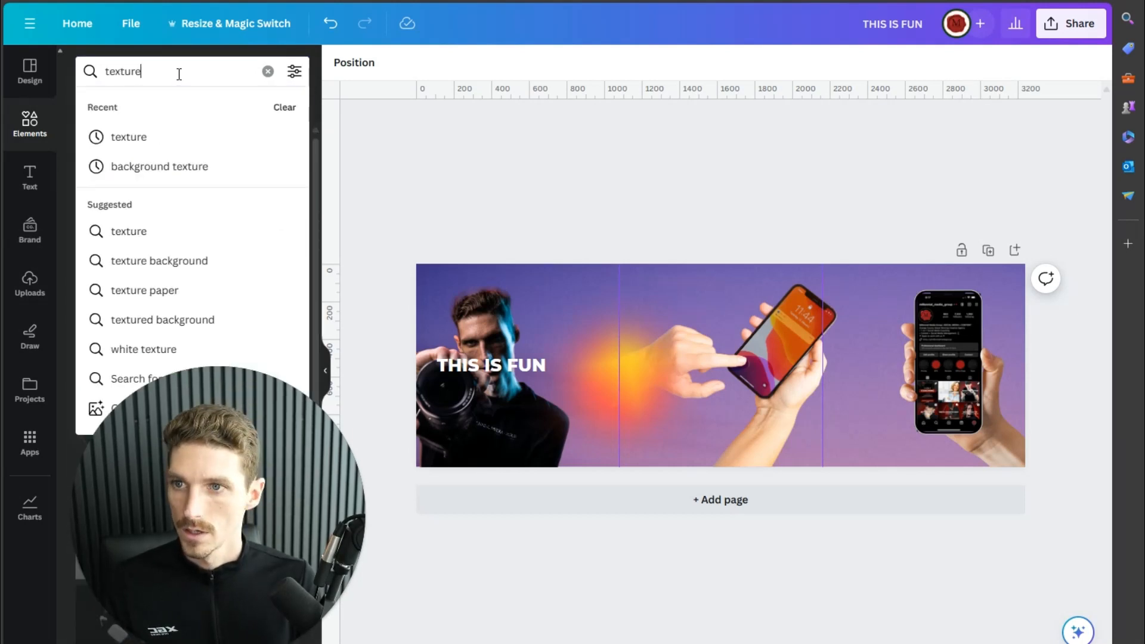
key("Return")
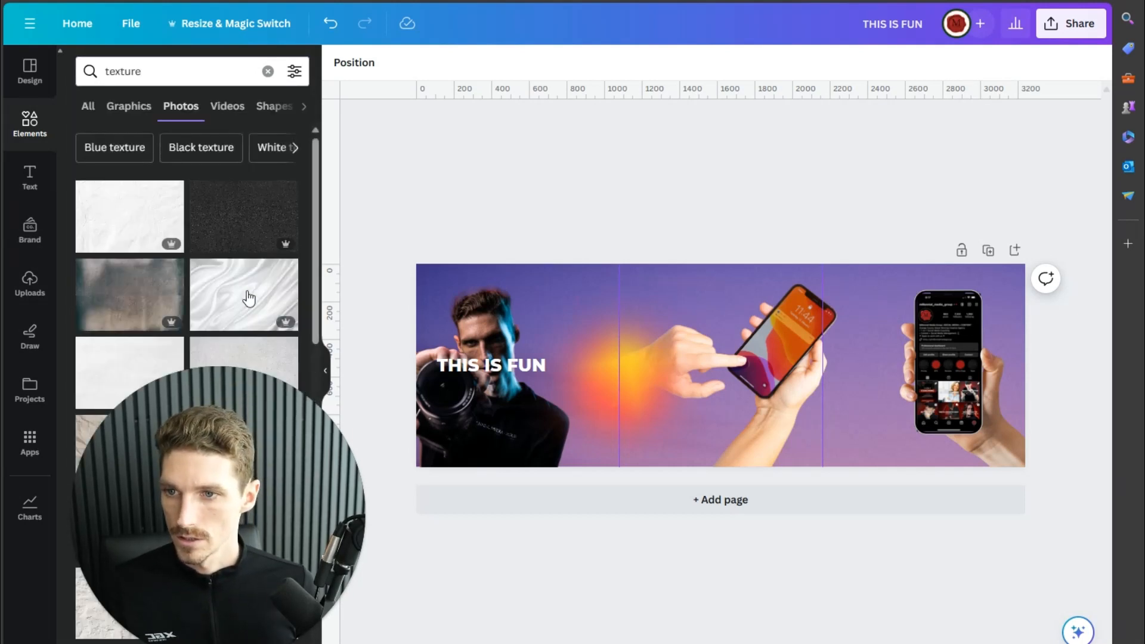
scroll(239, 293, "down", 5)
scroll(234, 291, "down", 5)
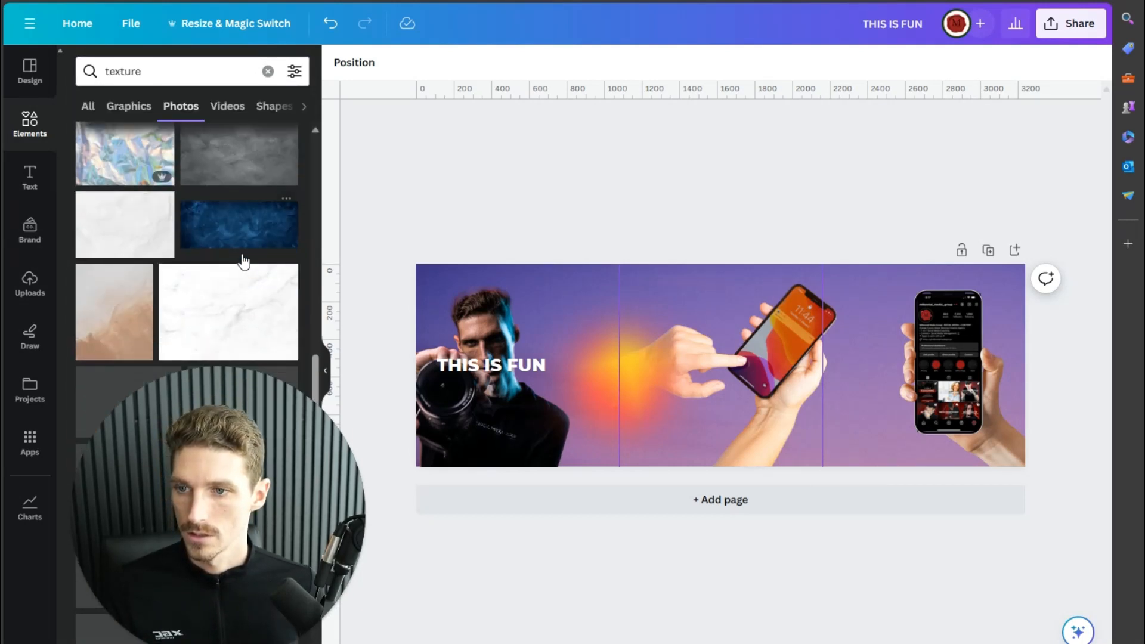
left_click(136, 71)
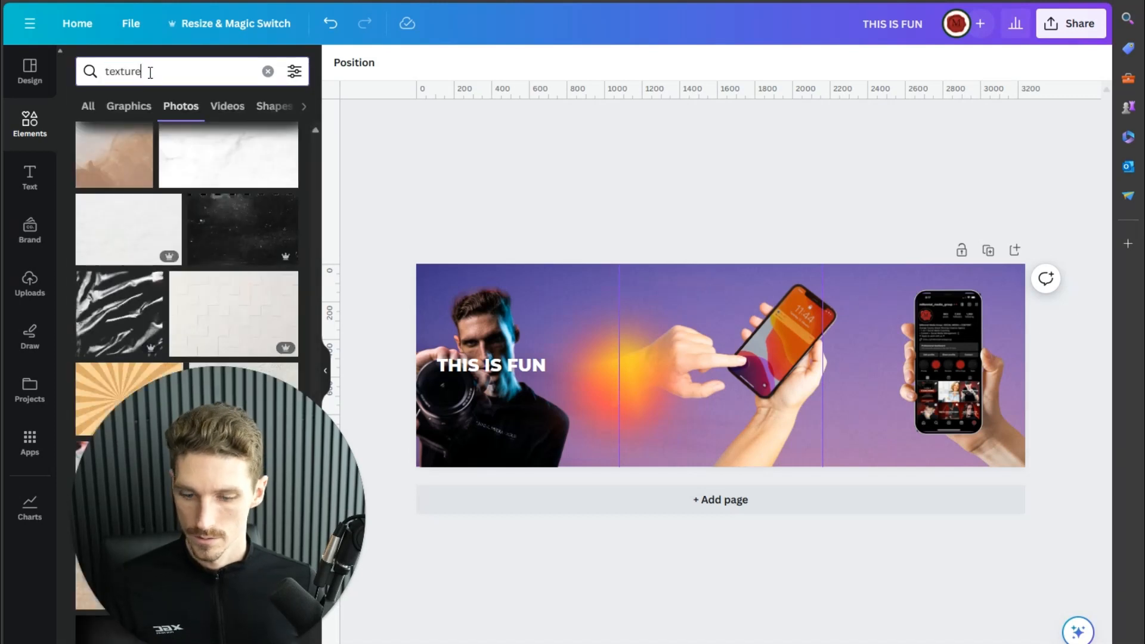
key("Return")
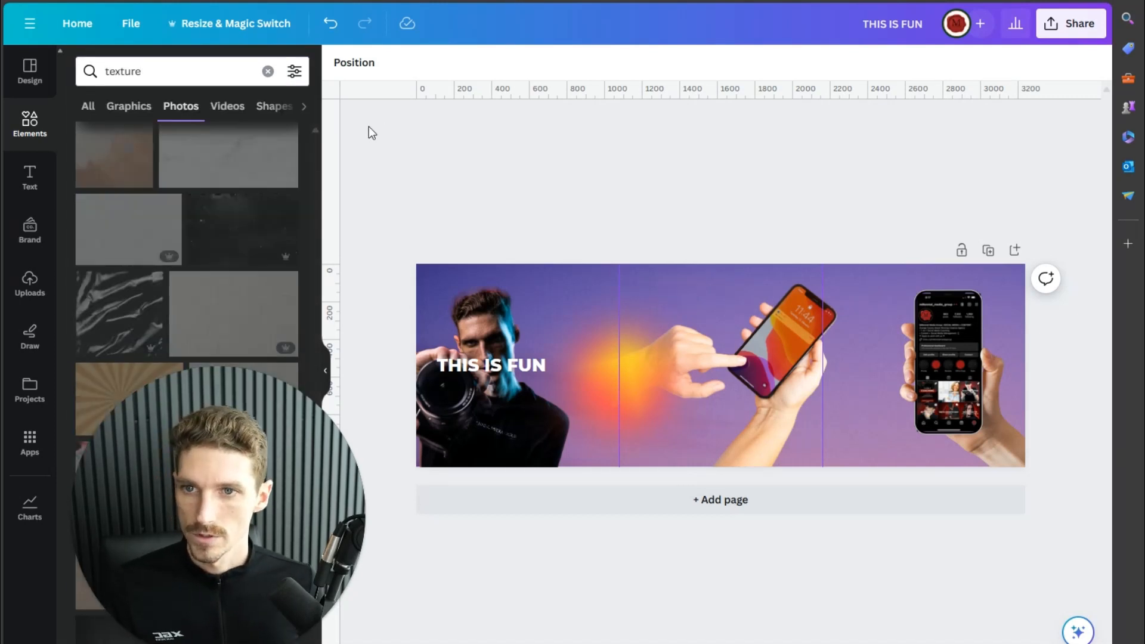
left_click(132, 106)
scroll(155, 248, "down", 2)
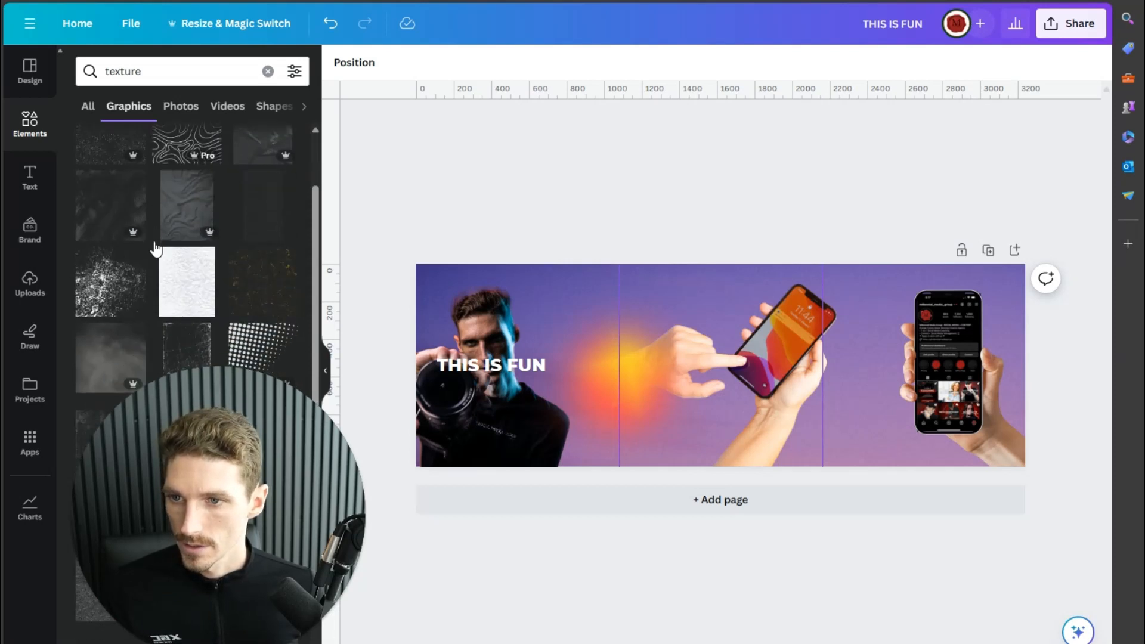
Step: Insert the white speckle texture graphic, enlarge it and place it over the man in the first third
left_click_drag(575, 322, 576, 322)
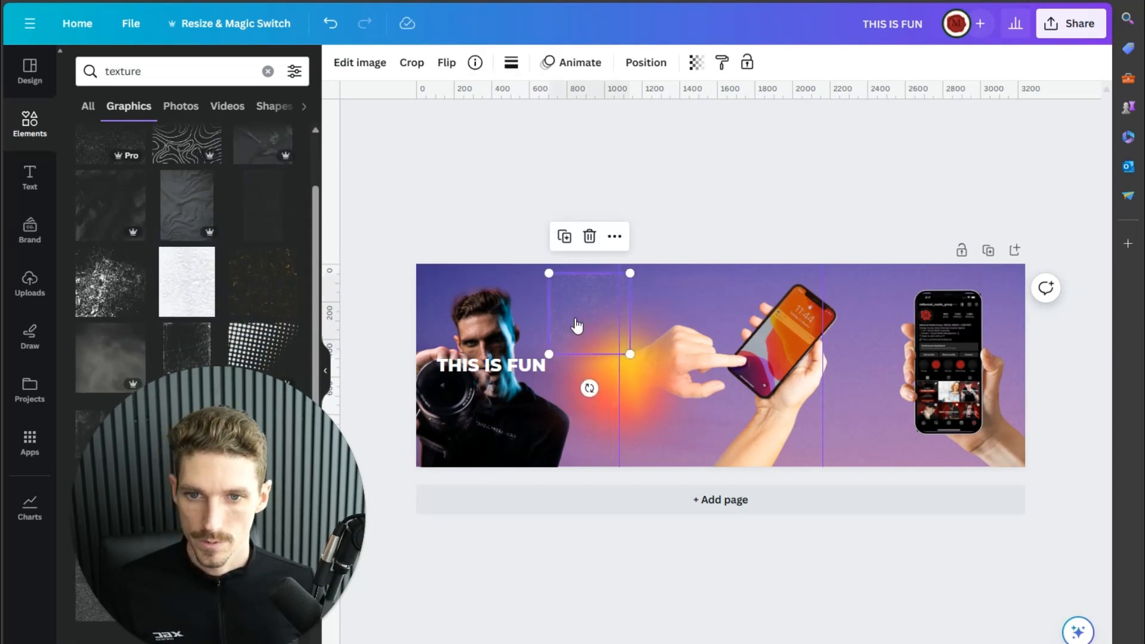
left_click_drag(549, 274, 470, 194)
left_click_drag(531, 295, 467, 343)
Step: Send the speckle texture to the back so it sits behind the man's cutout
right_click(520, 333)
mouse_move(597, 526)
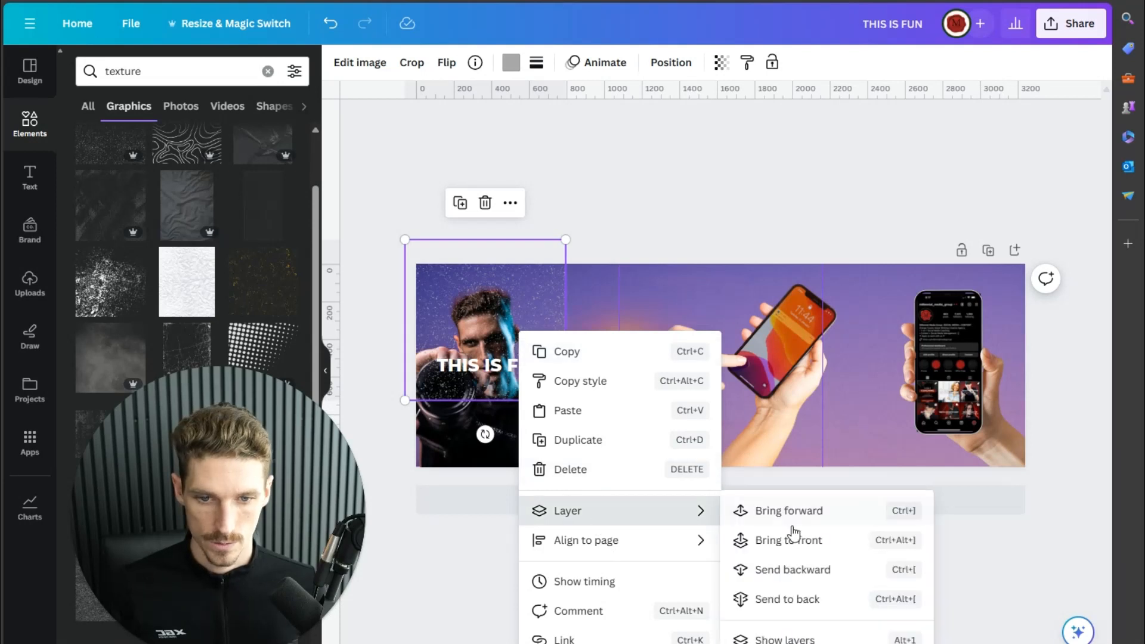
left_click(812, 603)
left_click(774, 186)
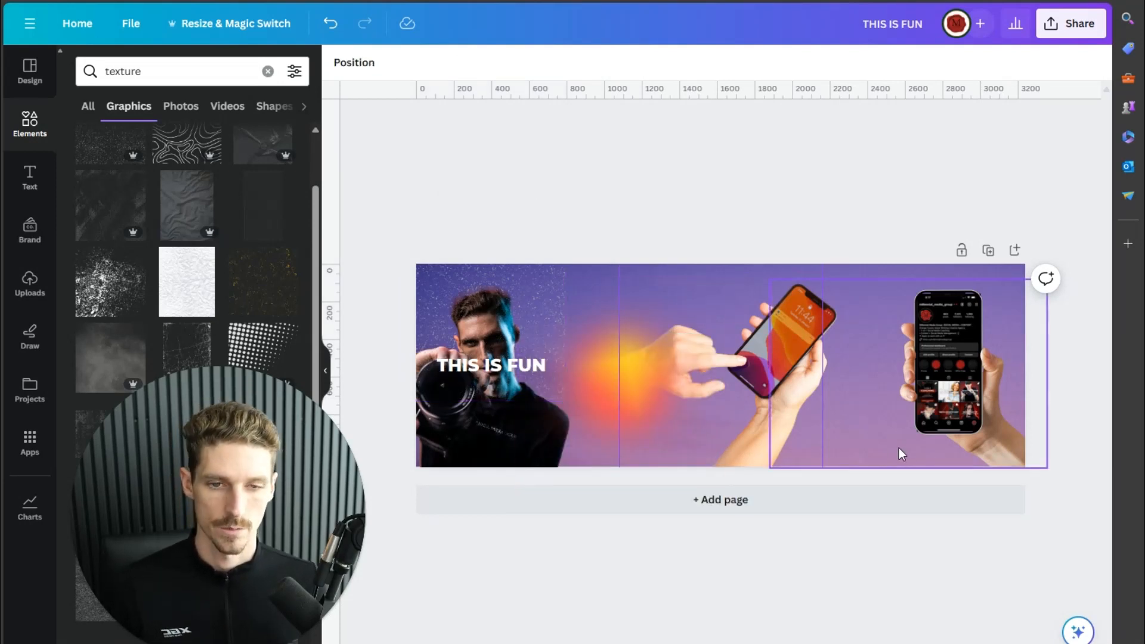
Step: Download the design as a PNG at size 1 (3,240 × 1,080 px)
left_click(1077, 37)
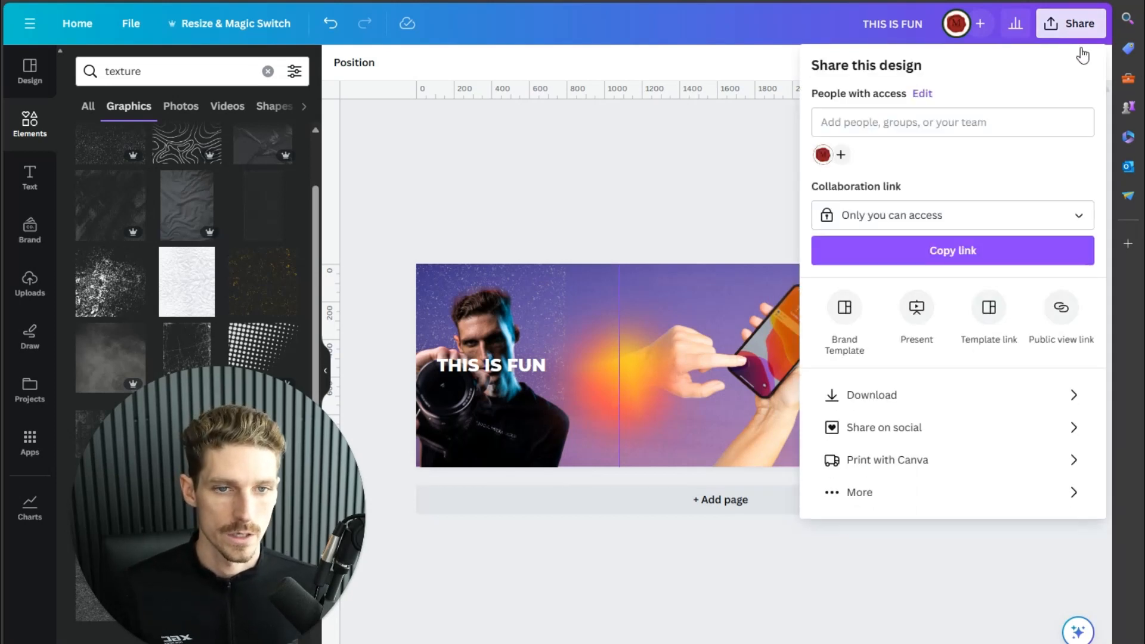
left_click(904, 395)
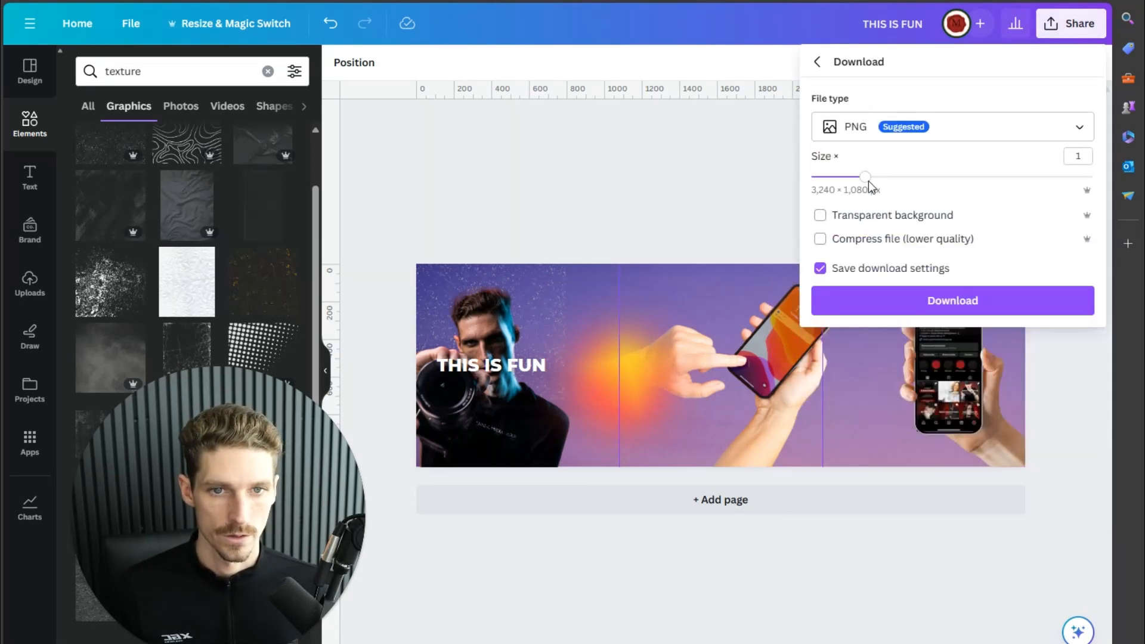
left_click(922, 296)
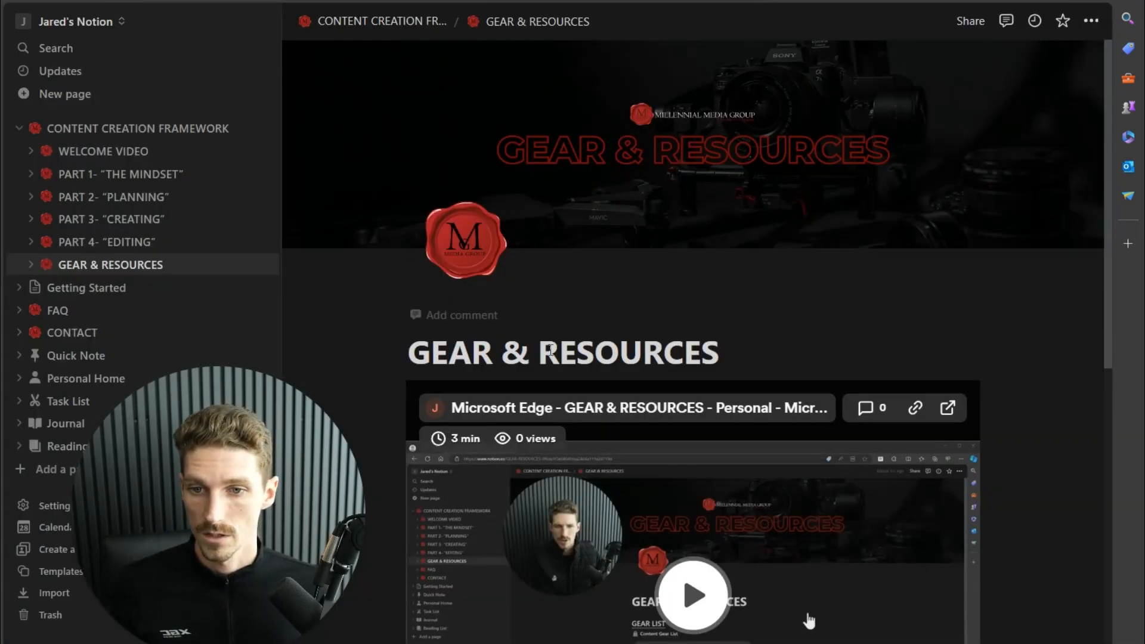
Step: In the Notion Gear & Resources page, open Website Resources and locate the pinetools.com/split-image link
scroll(638, 386, "down", 5)
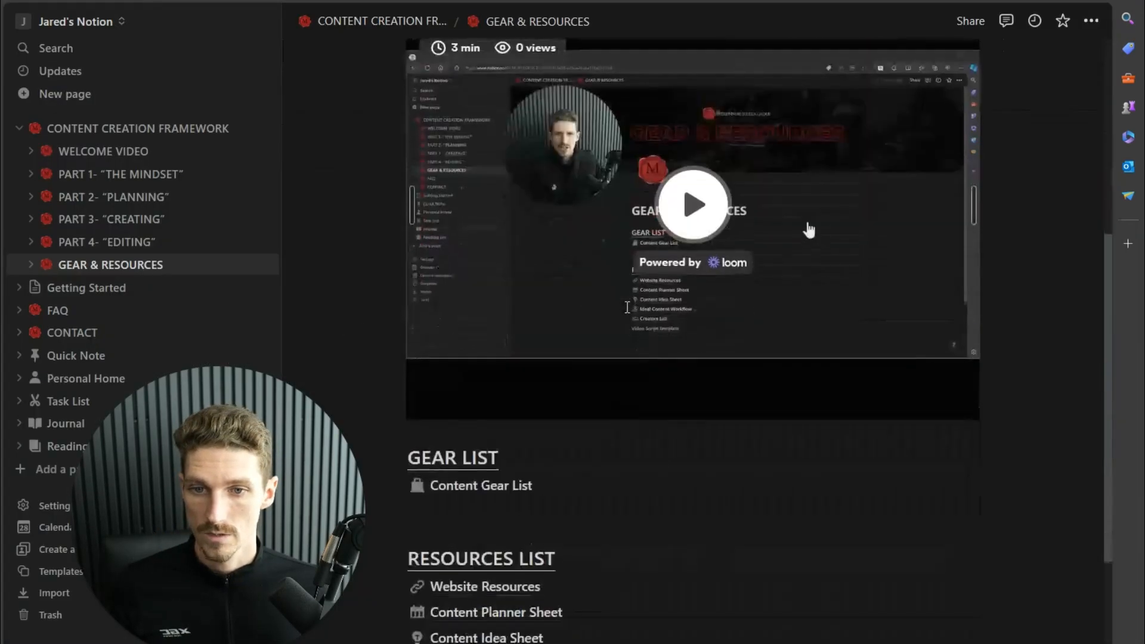
scroll(638, 390, "down", 3)
left_click(491, 322)
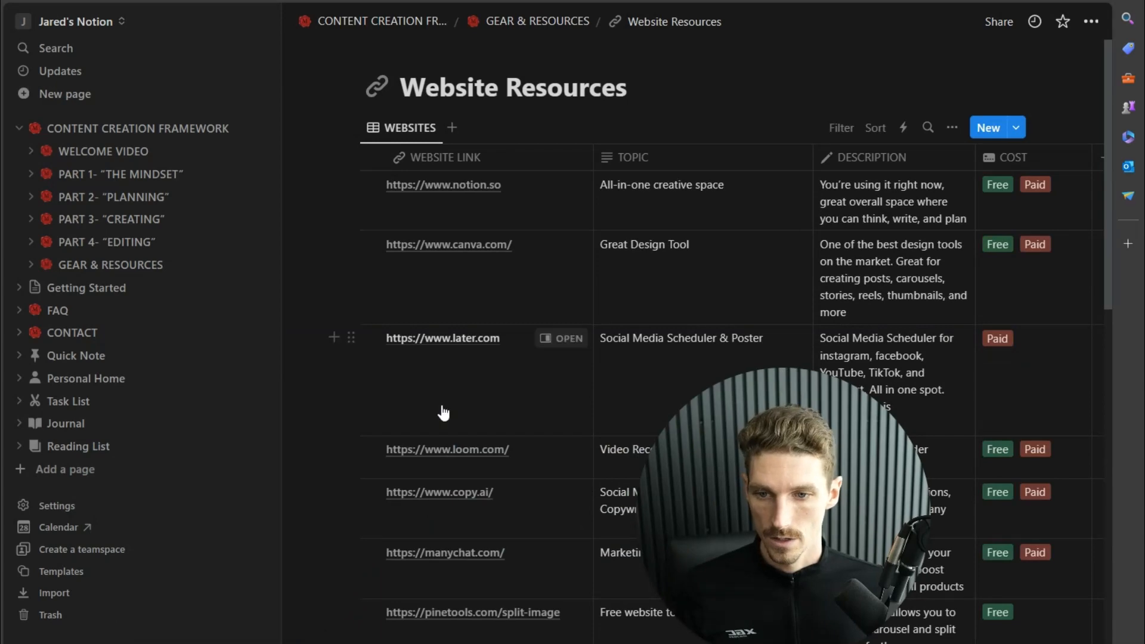
scroll(445, 415, "down", 2)
scroll(447, 415, "down", 3)
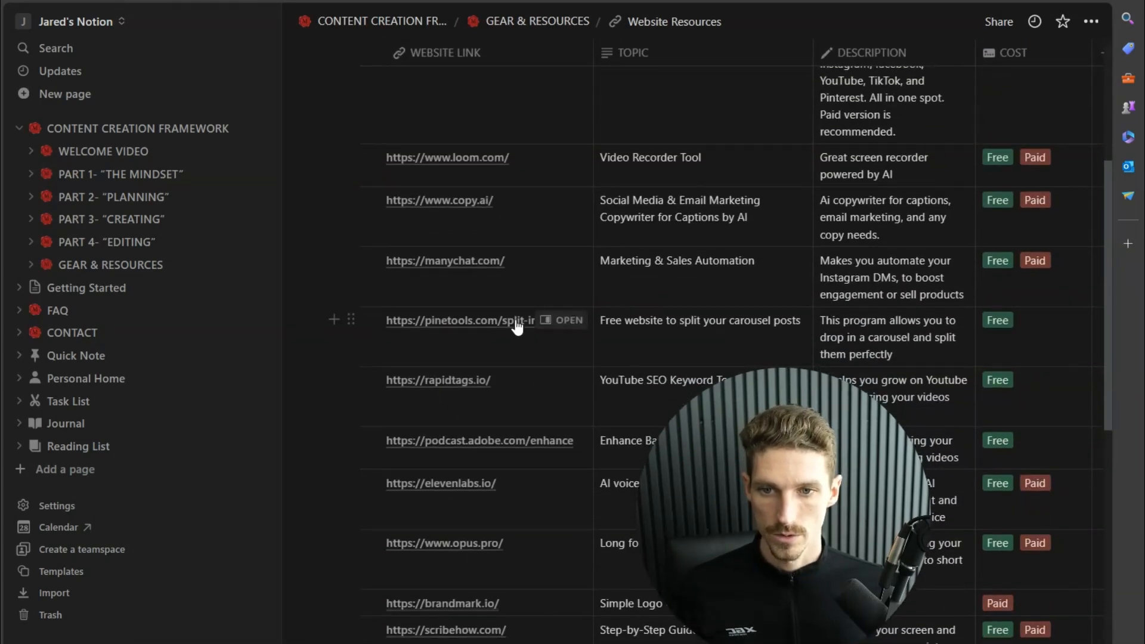
Step: Open the pinetools.com/split-image link in Website Resources and load THIS IS FUN.png as the input image
left_click(516, 322)
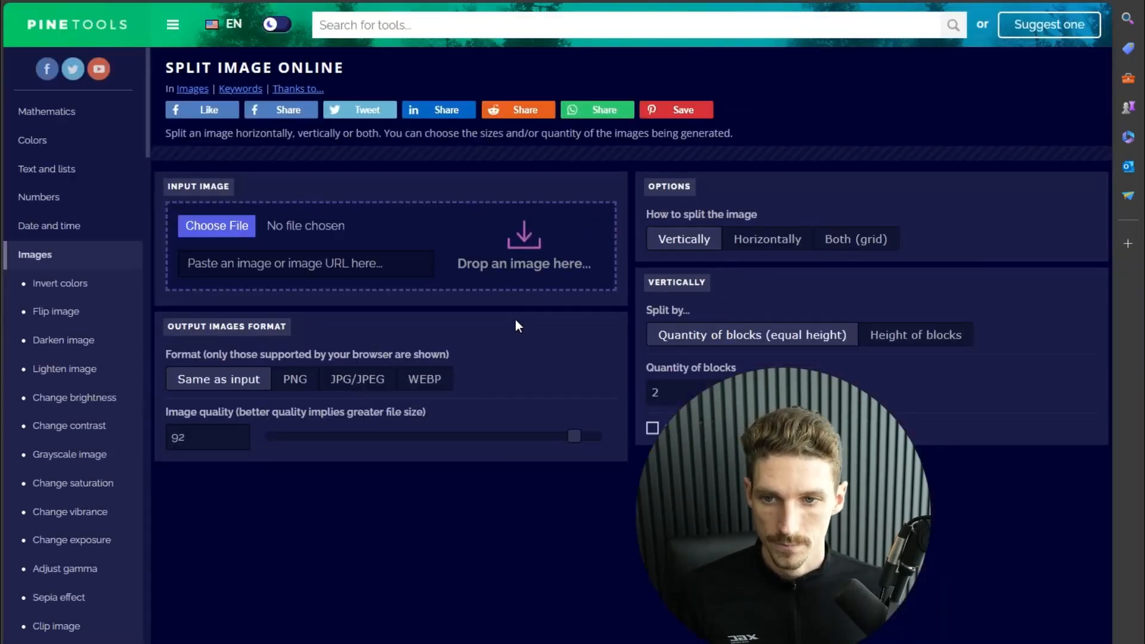
left_click(225, 231)
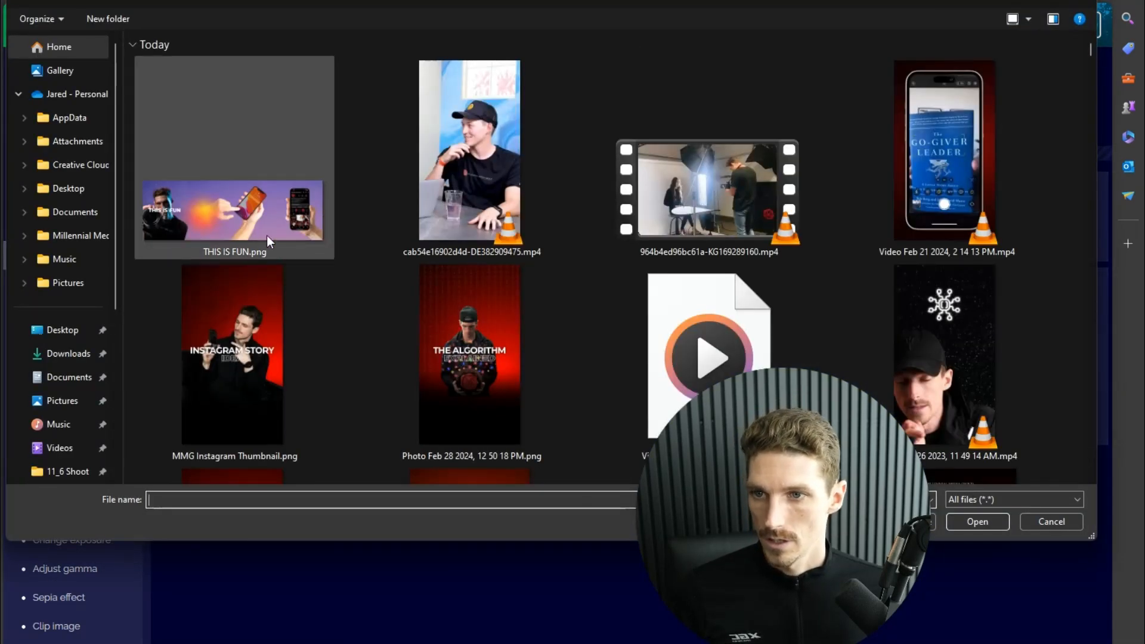
left_click(262, 234)
double_click(262, 234)
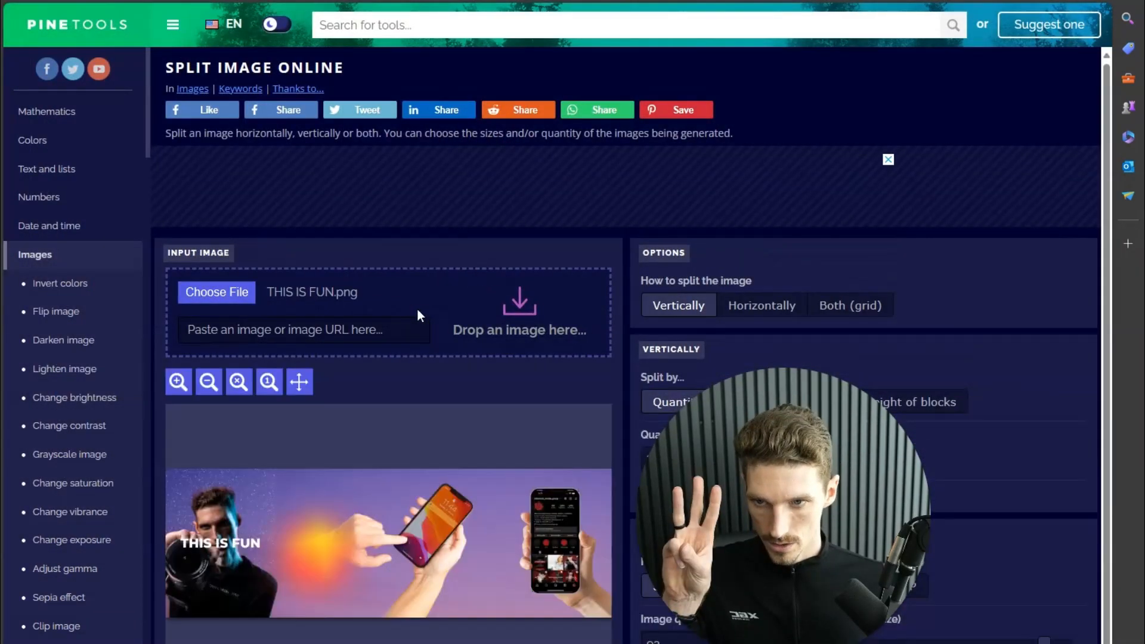
Step: Split the image horizontally into 3 blocks of equal width, with PNG as the output format
left_click(770, 307)
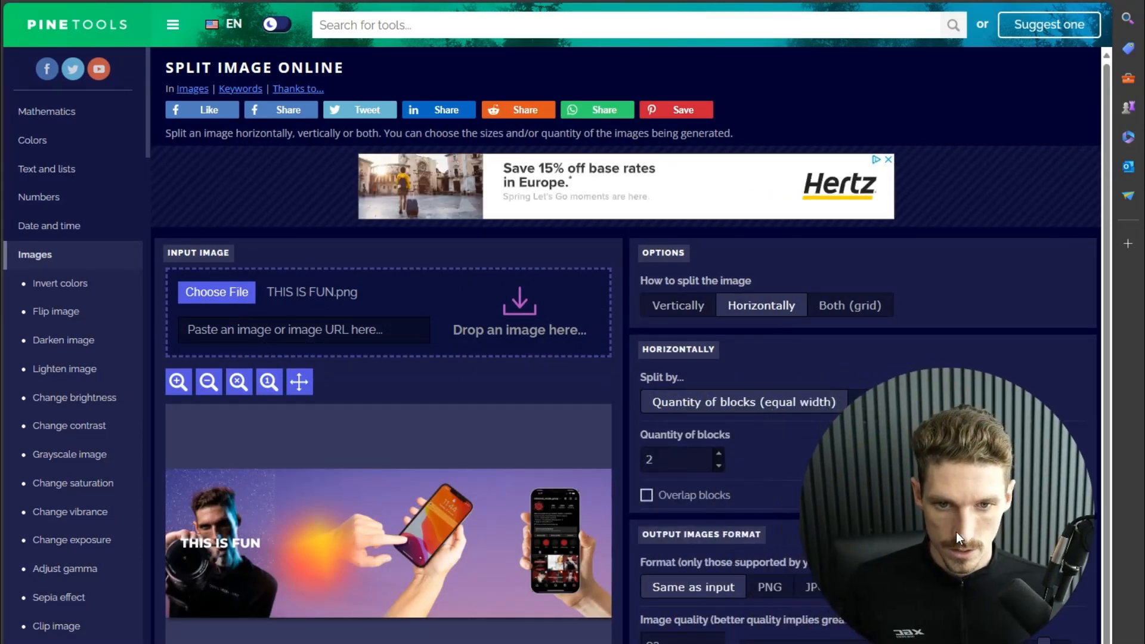
left_click(718, 454)
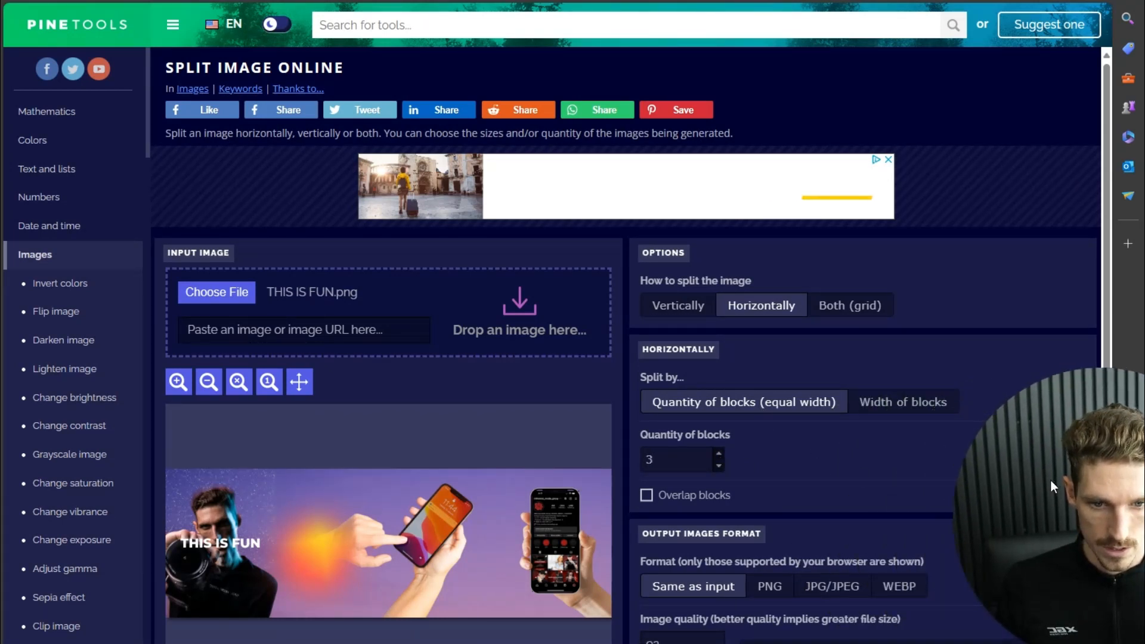
scroll(399, 466, "down", 1)
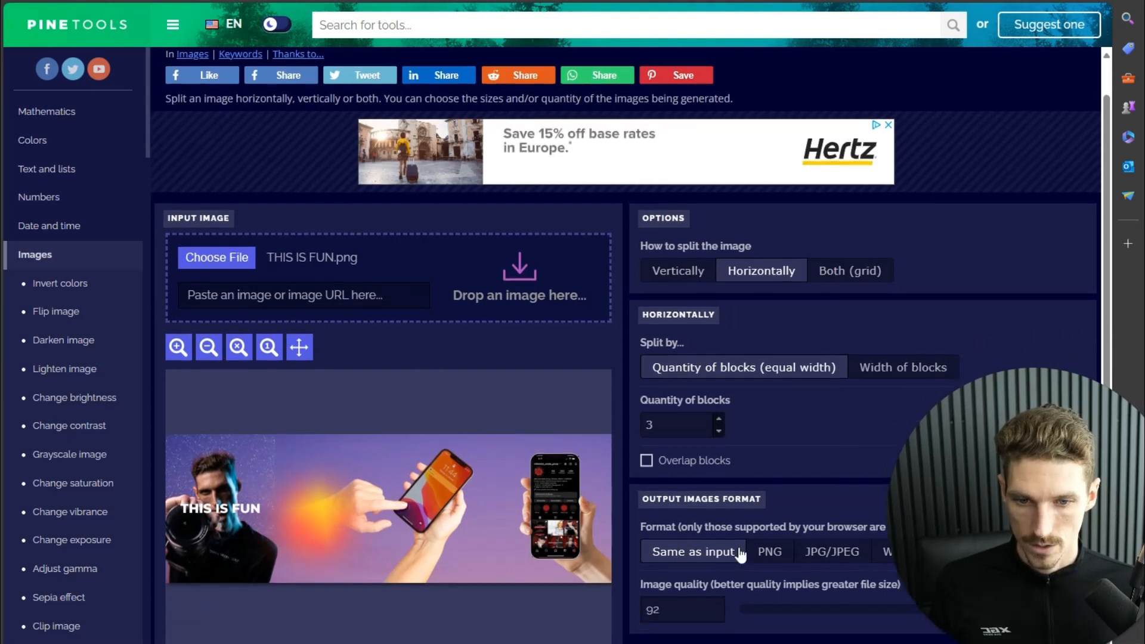
left_click(769, 550)
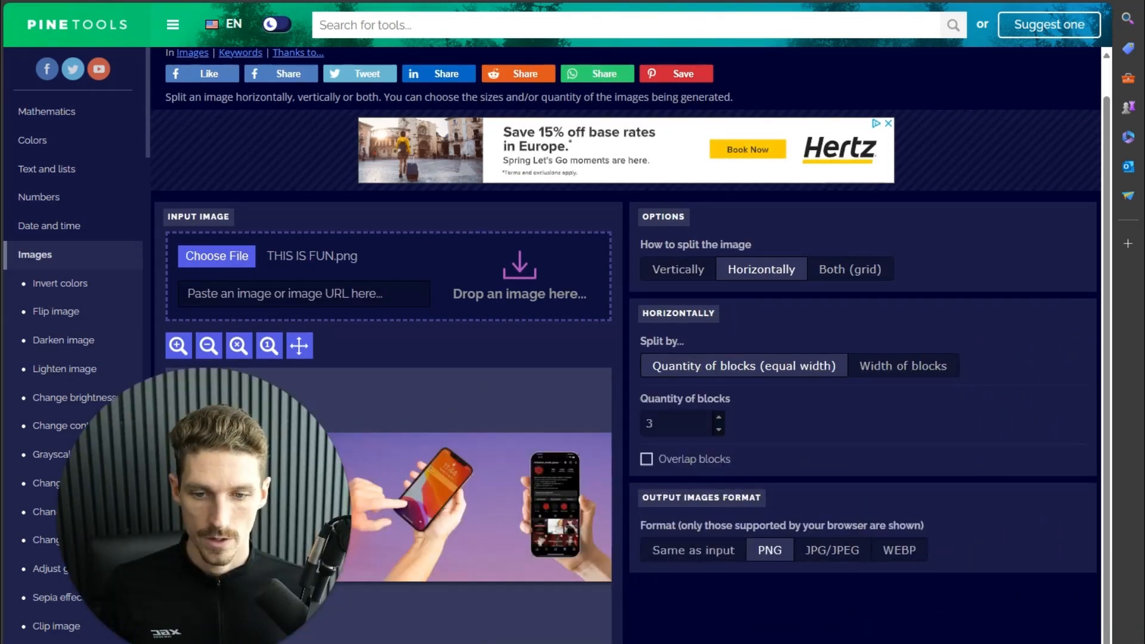
scroll(345, 549, "down", 3)
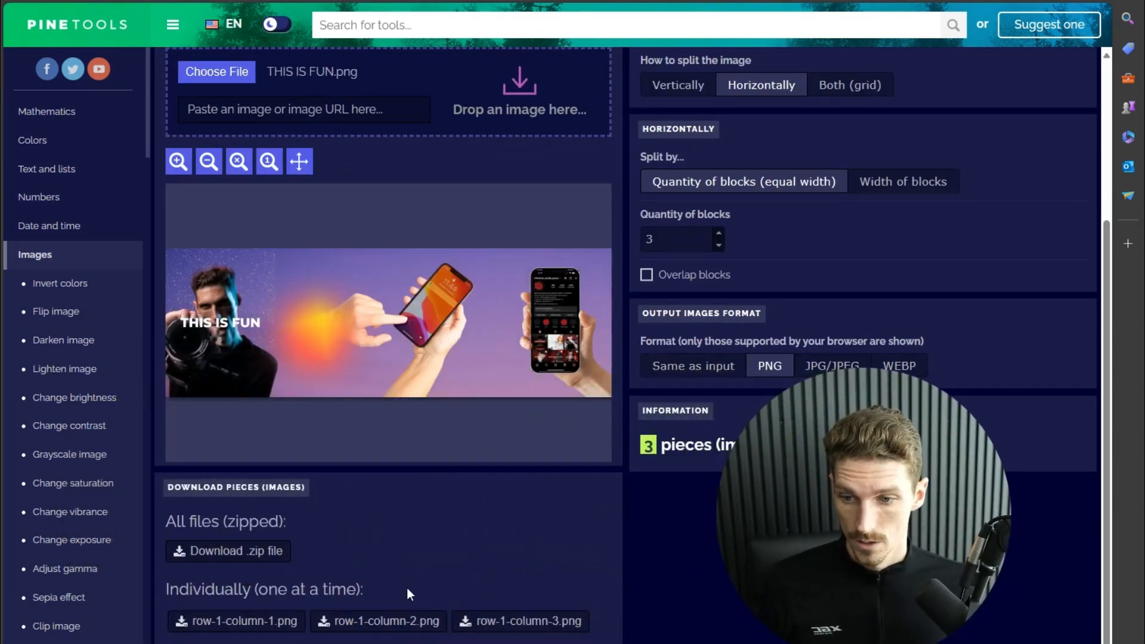
Step: Download all split pieces as one zip file and open the PineTools.com_files folder inside it
left_click(222, 550)
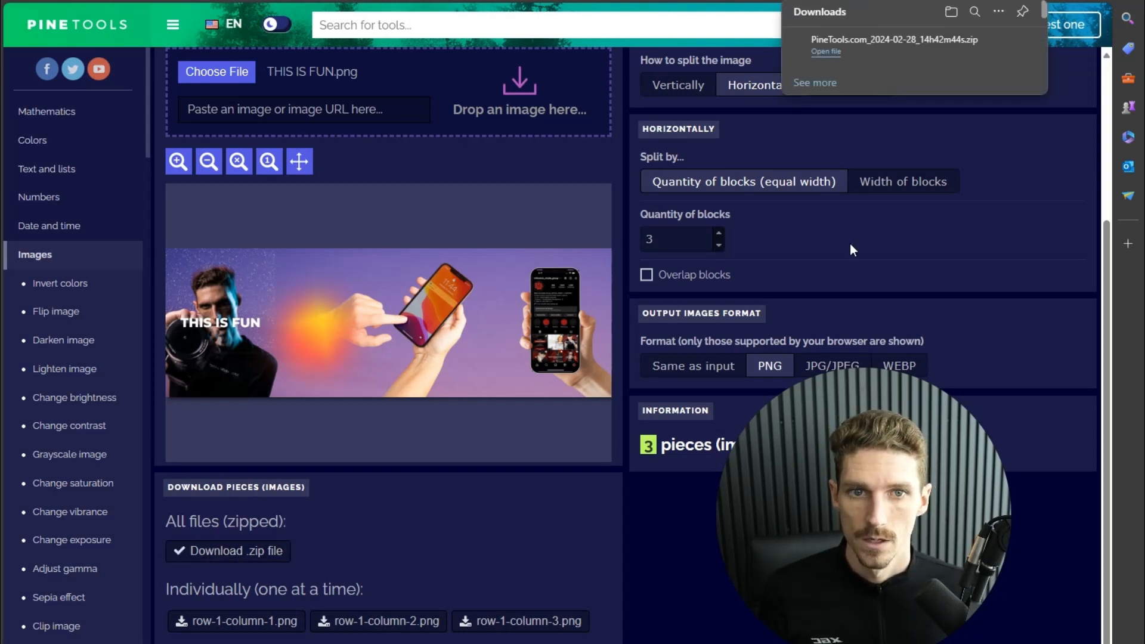
mouse_move(866, 63)
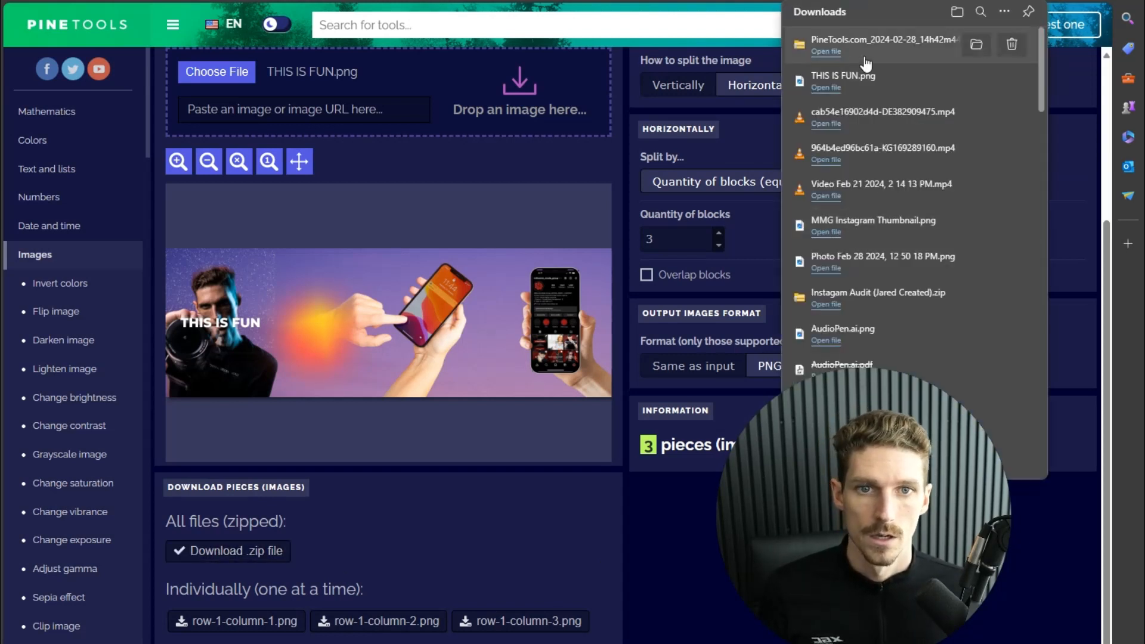
left_click(826, 51)
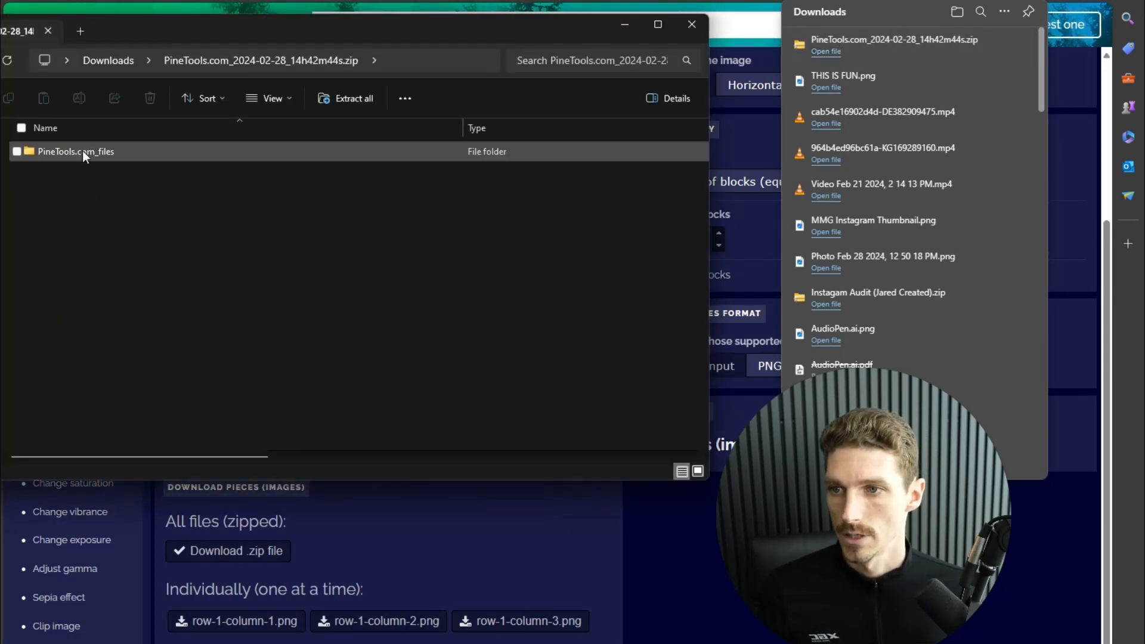
double_click(83, 154)
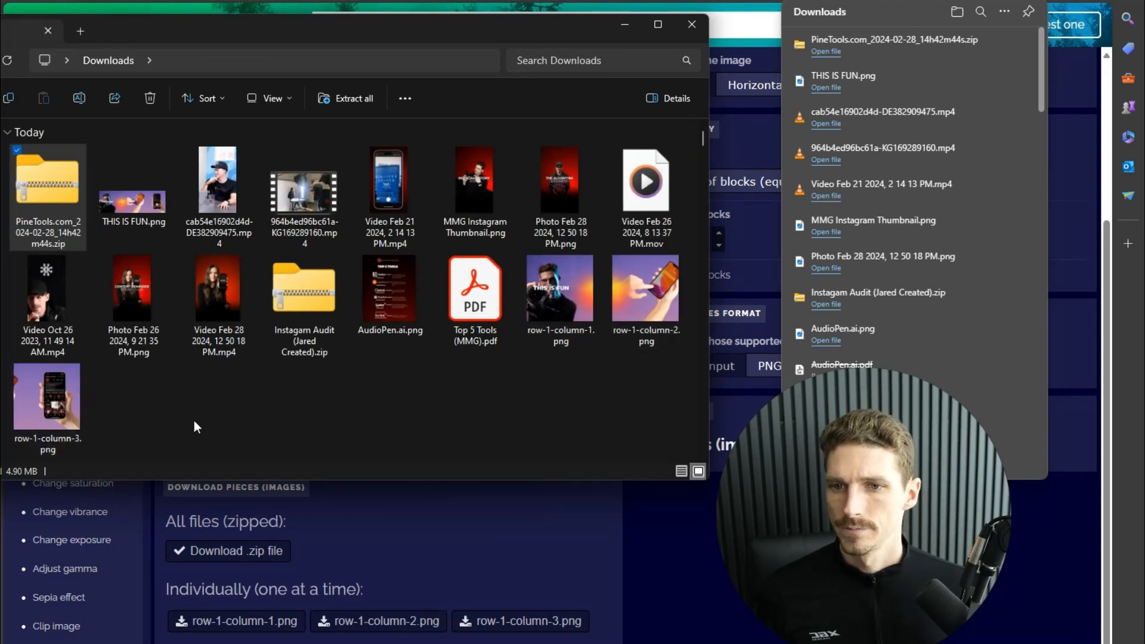